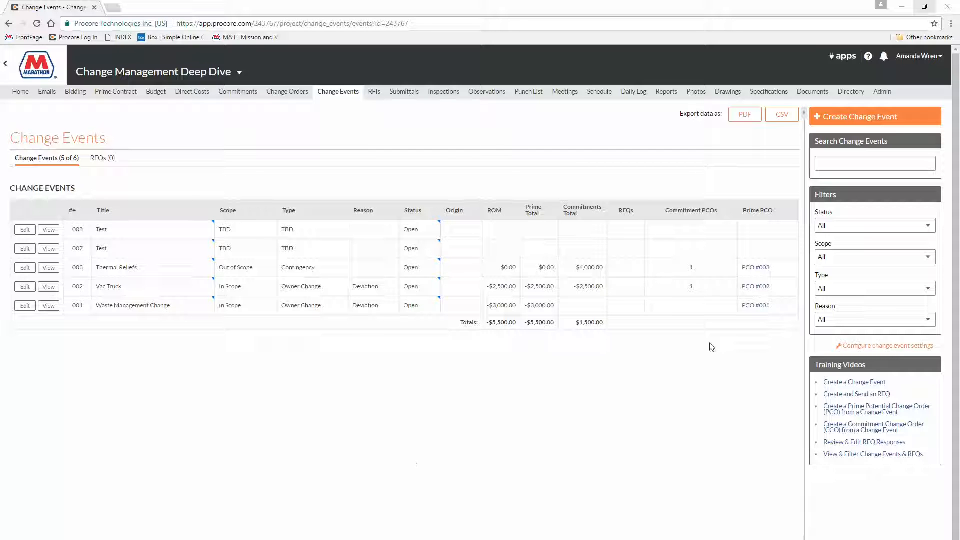
Step: Start a new change event titled "Increase size of pipe support for future expansion"
click(851, 124)
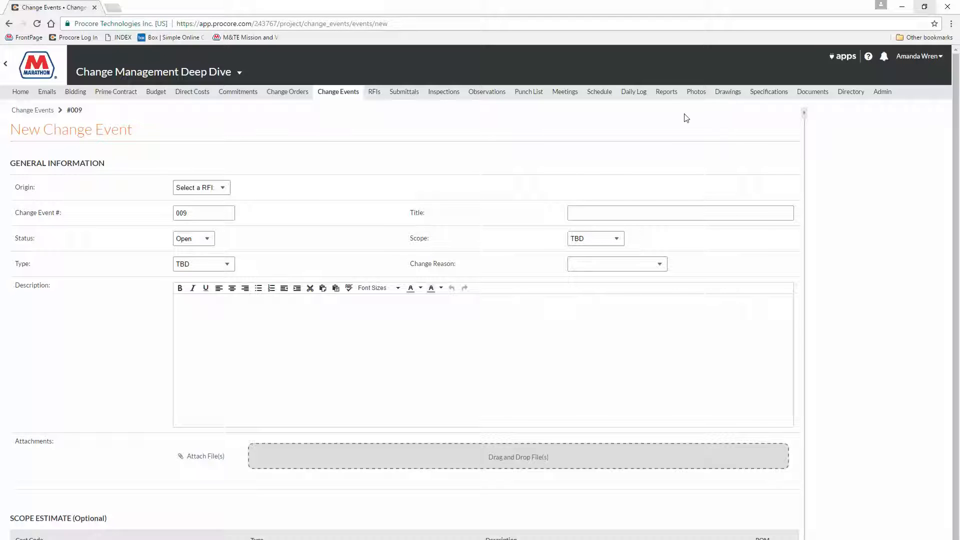
click(616, 215)
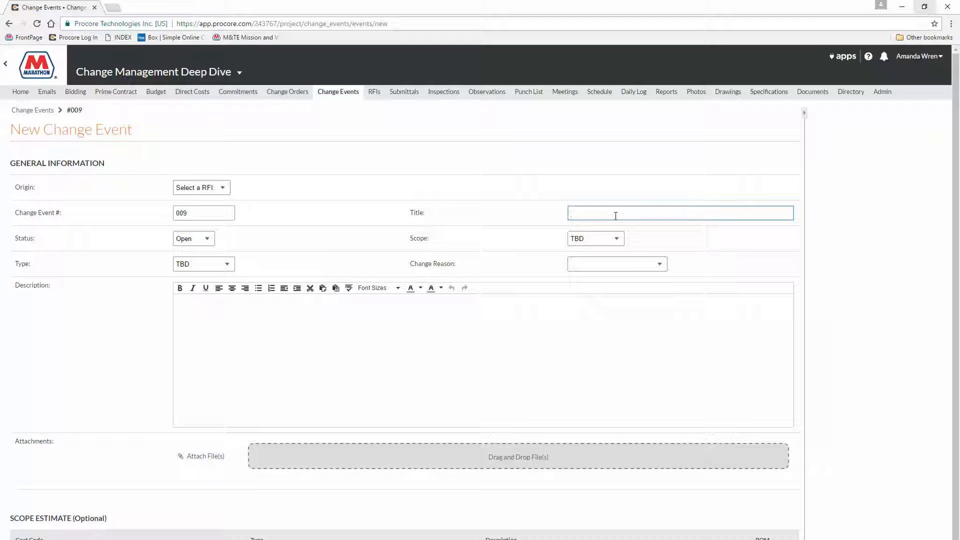
text(Increase size of pipe support for future expansion)
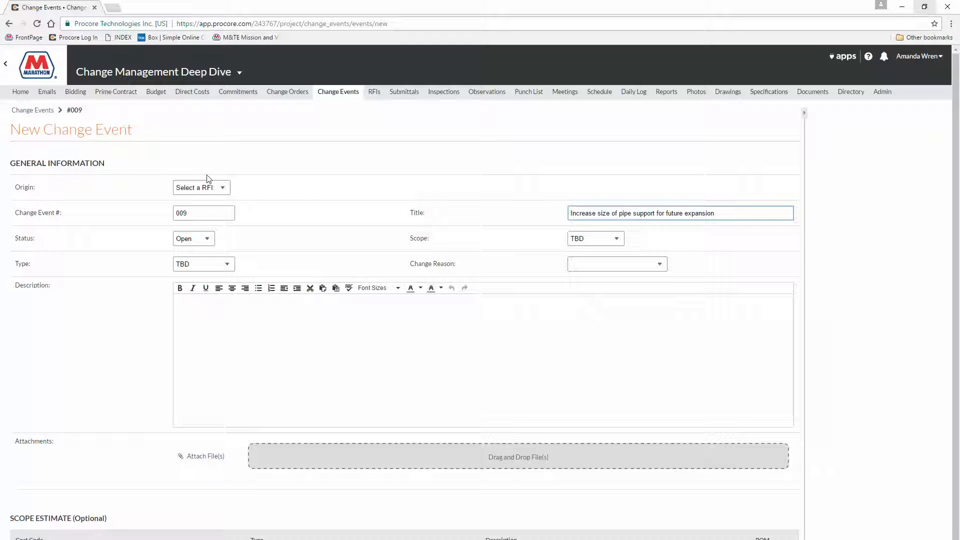
Step: Set the change event's scope to Out of Scope, type to Owner Change and change reason to Scope Change
click(578, 242)
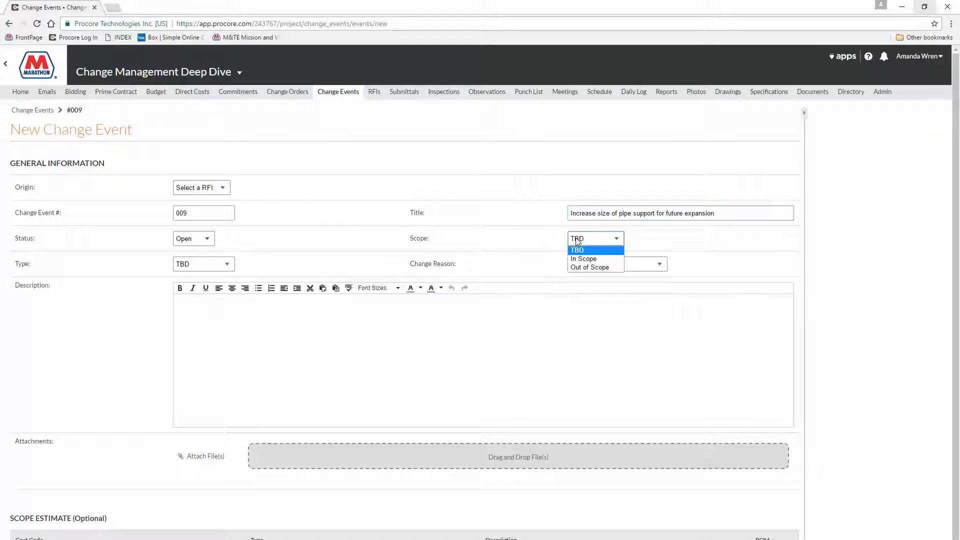
click(584, 268)
click(220, 265)
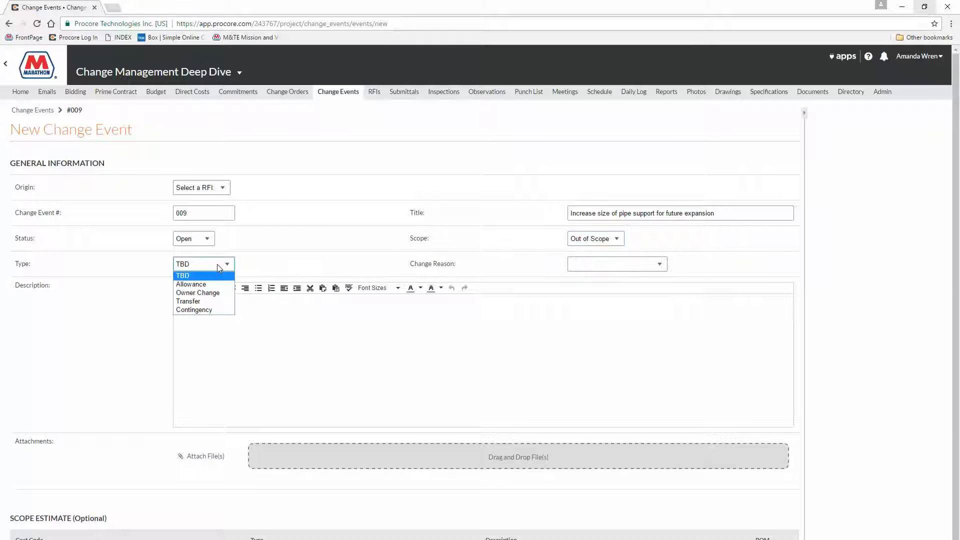
click(209, 297)
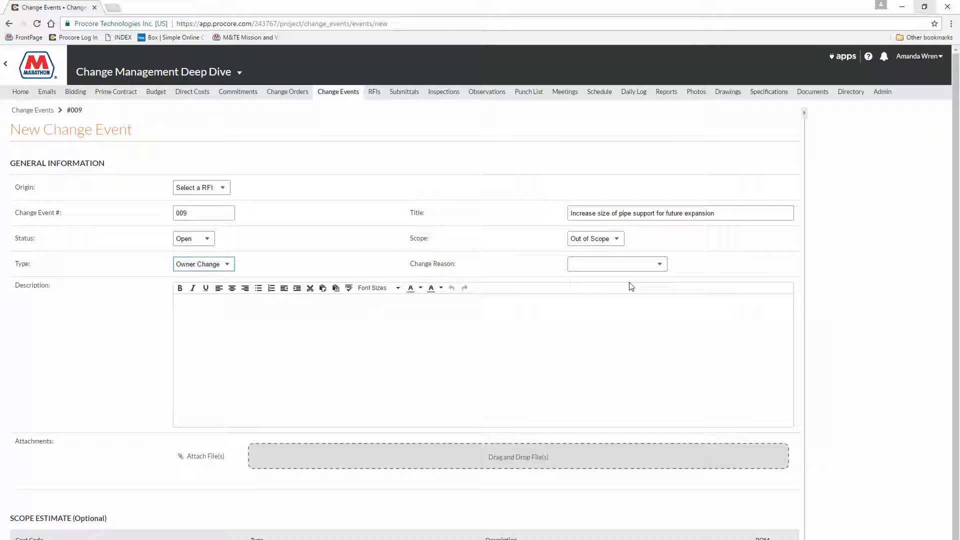
click(599, 265)
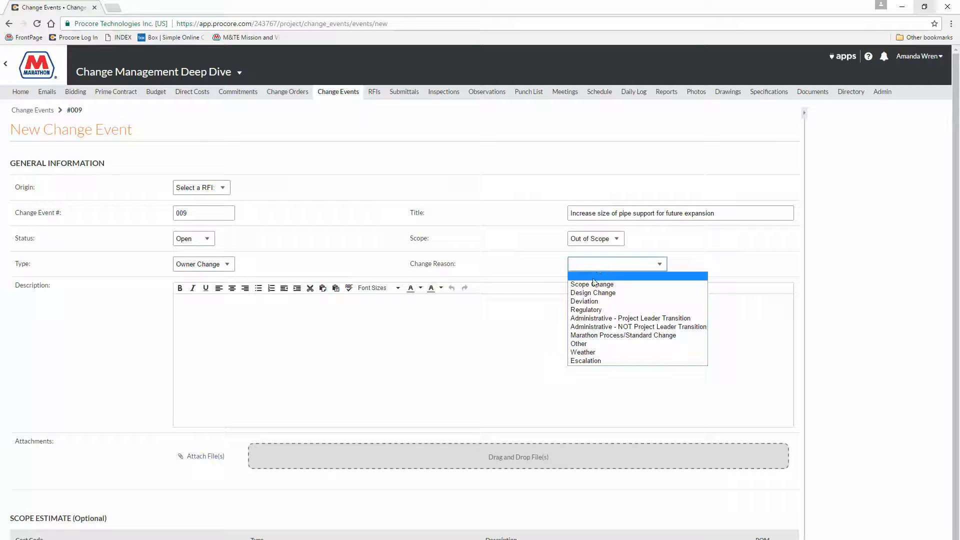
click(594, 286)
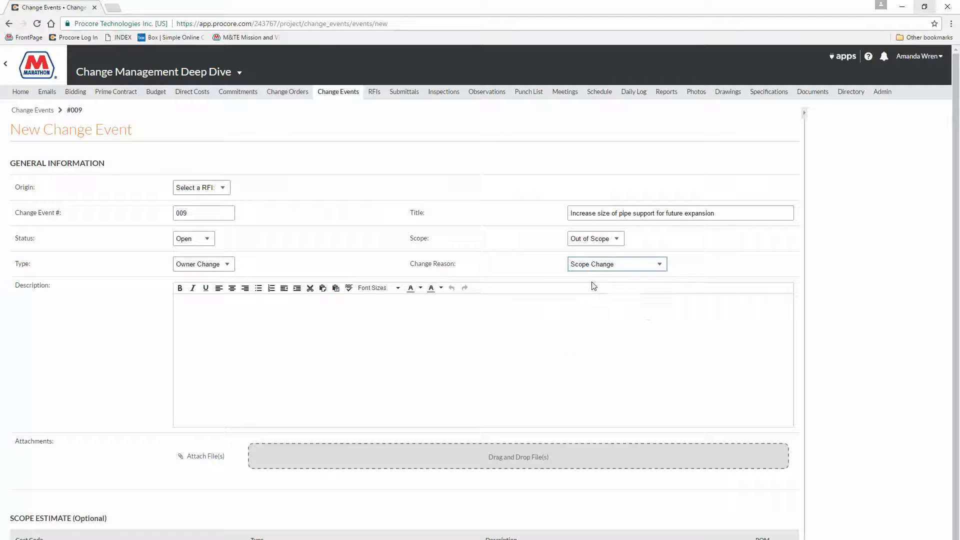
Step: Copy the change event's title text into its description
triple_click(633, 210)
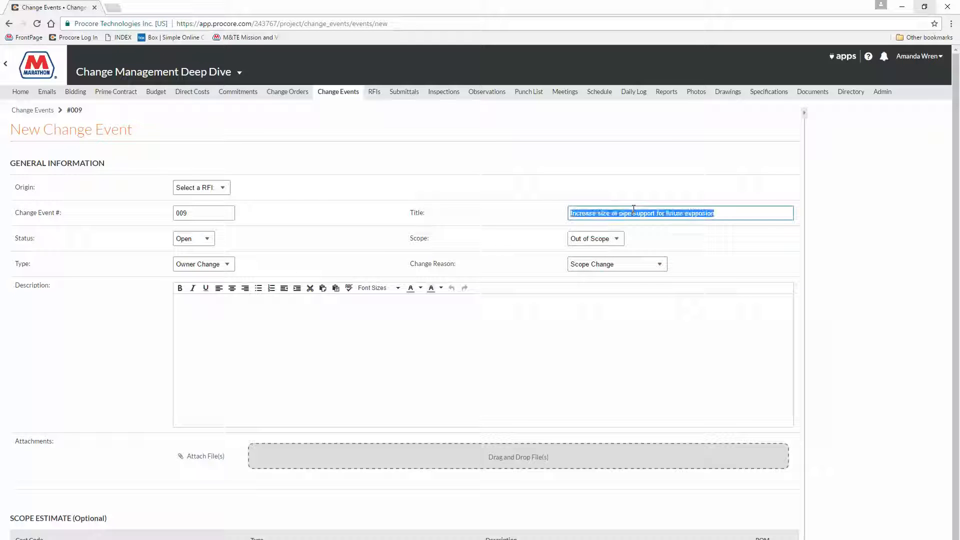
key(ctrl+c)
click(293, 378)
key(ctrl+v)
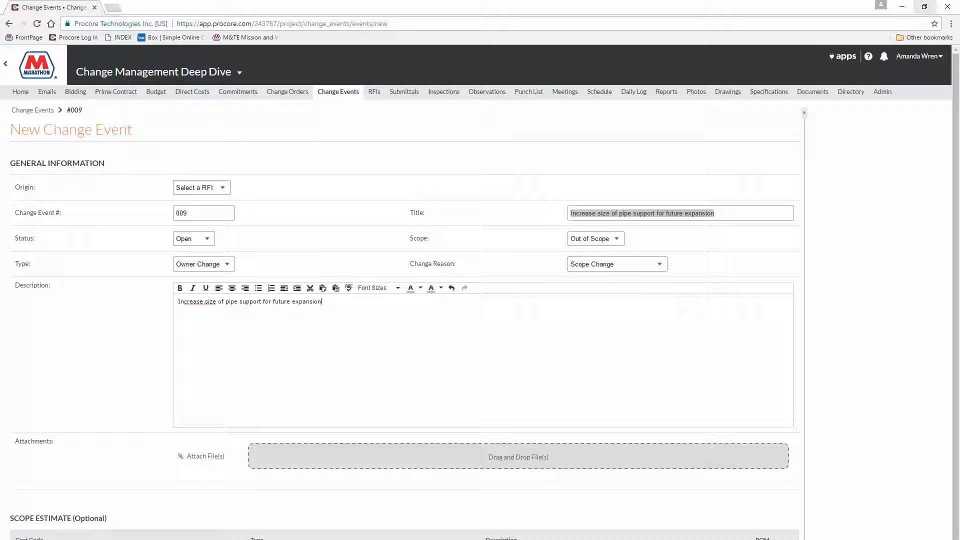
Step: Fill the scope estimate line with cost code 300-I - Implementation, type Expense and ROM 6000, and create the change event
scroll(480, 292, down, 2)
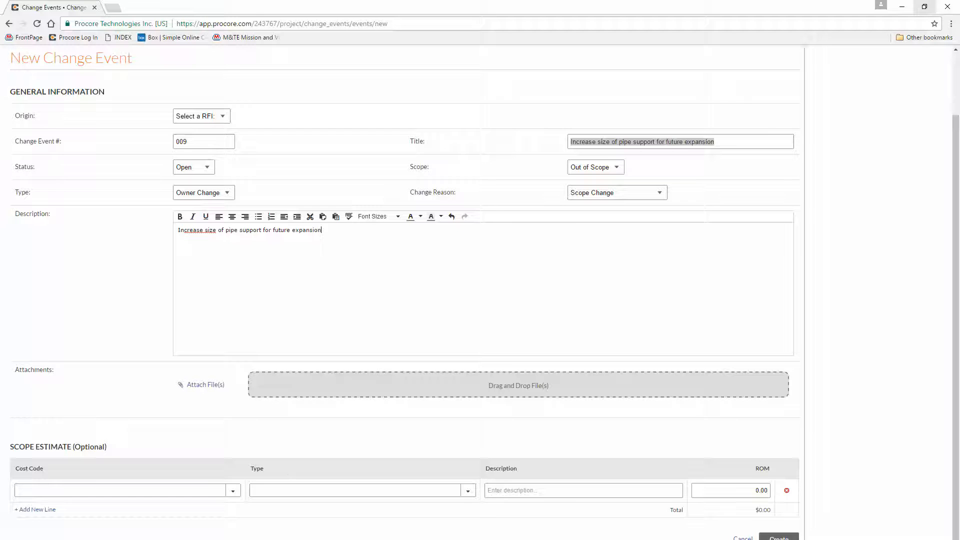
click(231, 493)
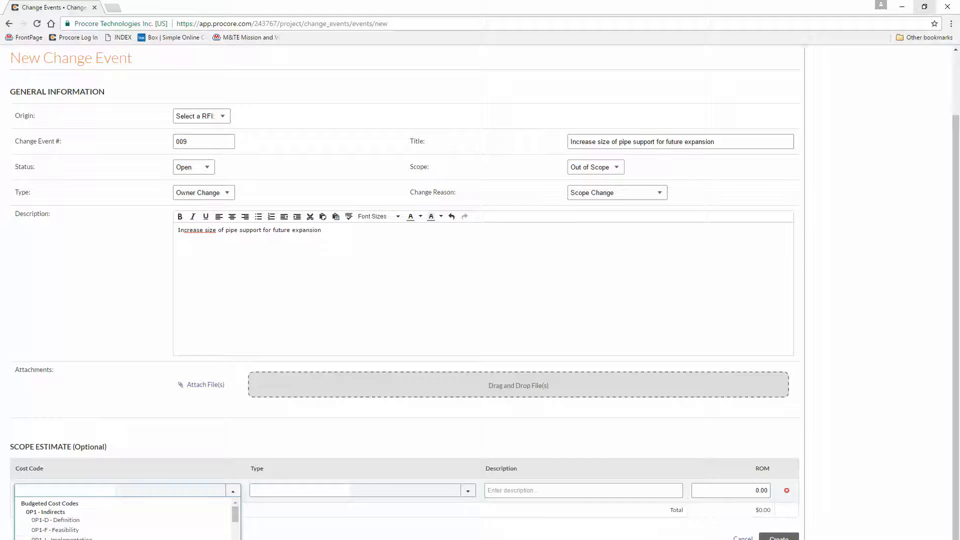
click(225, 537)
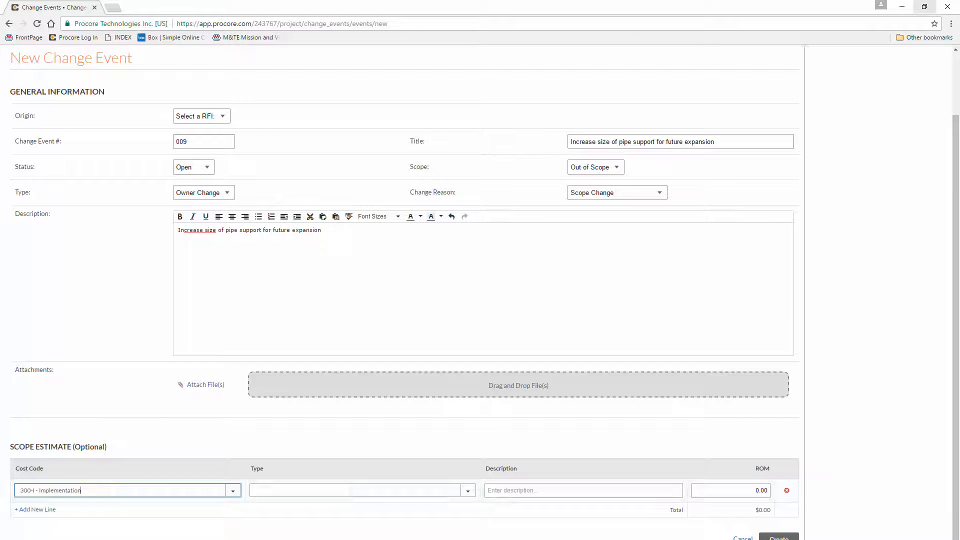
click(467, 494)
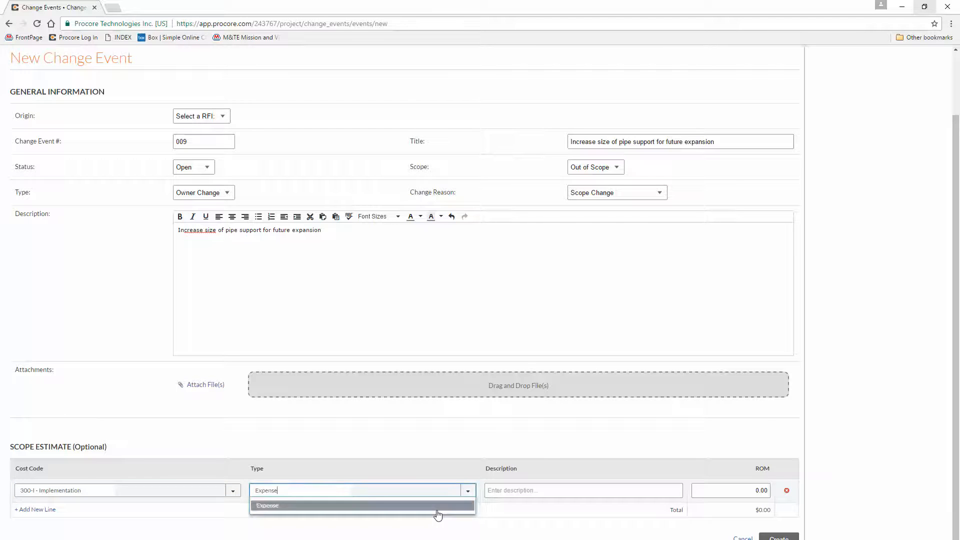
click(438, 514)
click(743, 489)
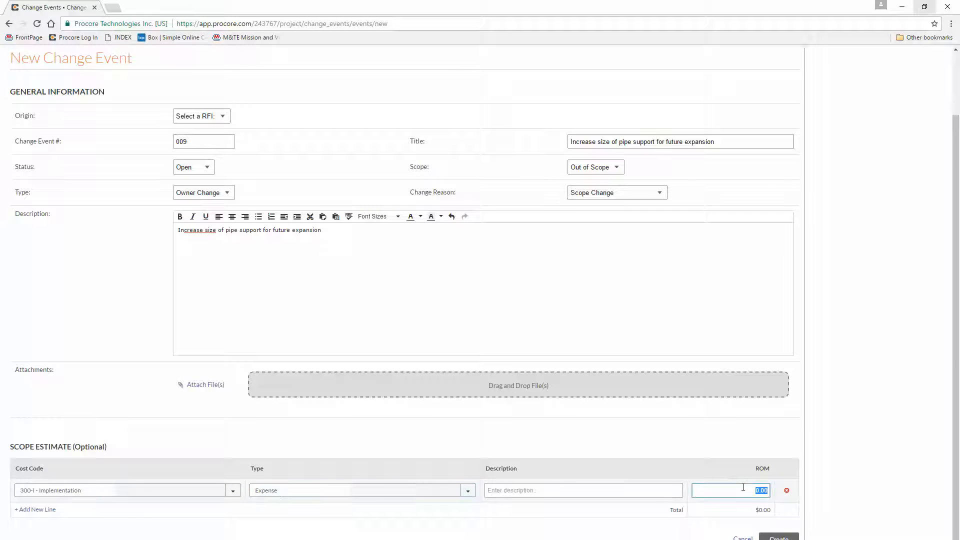
text(6000)
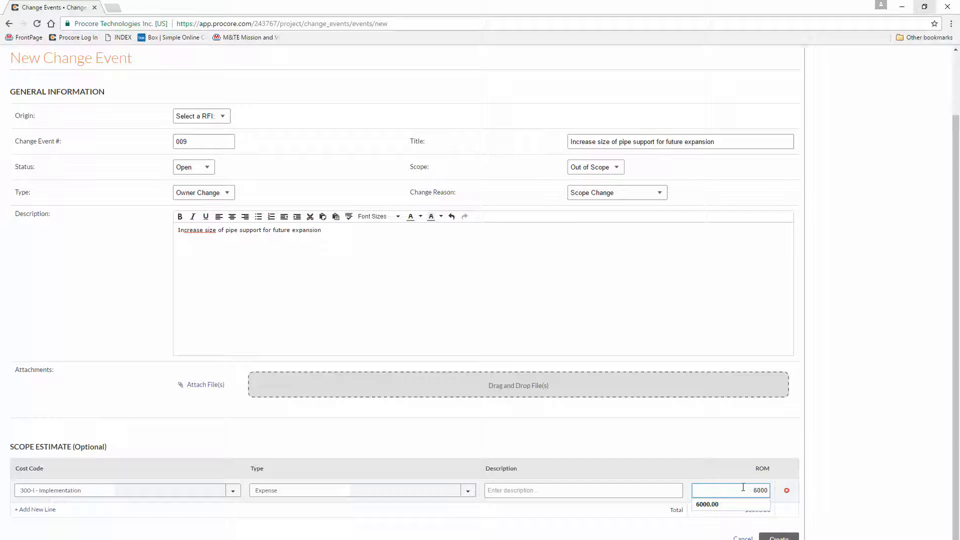
click(787, 536)
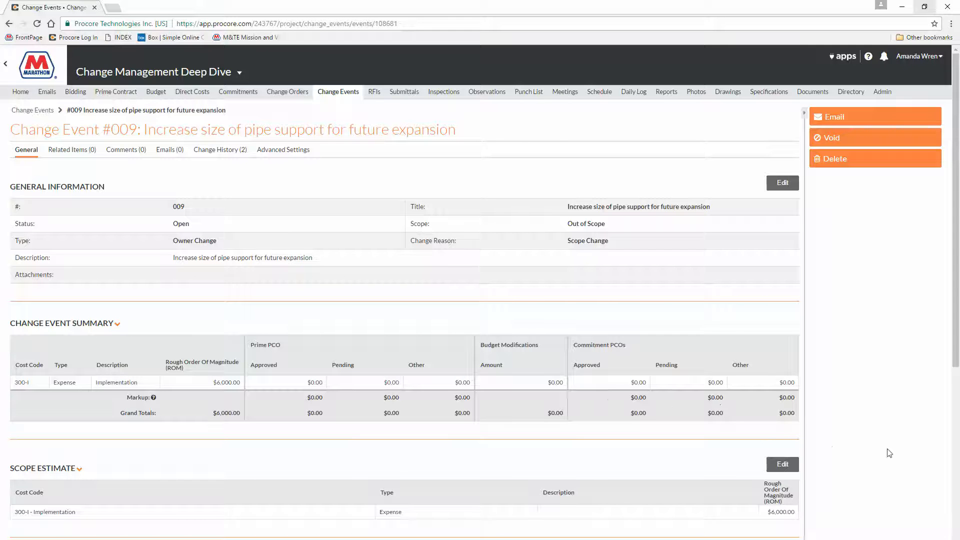
Step: Create a prime PCO from the change event with a 1-day schedule impact, including the 300-I - Implementation line in its schedule of values
click(956, 479)
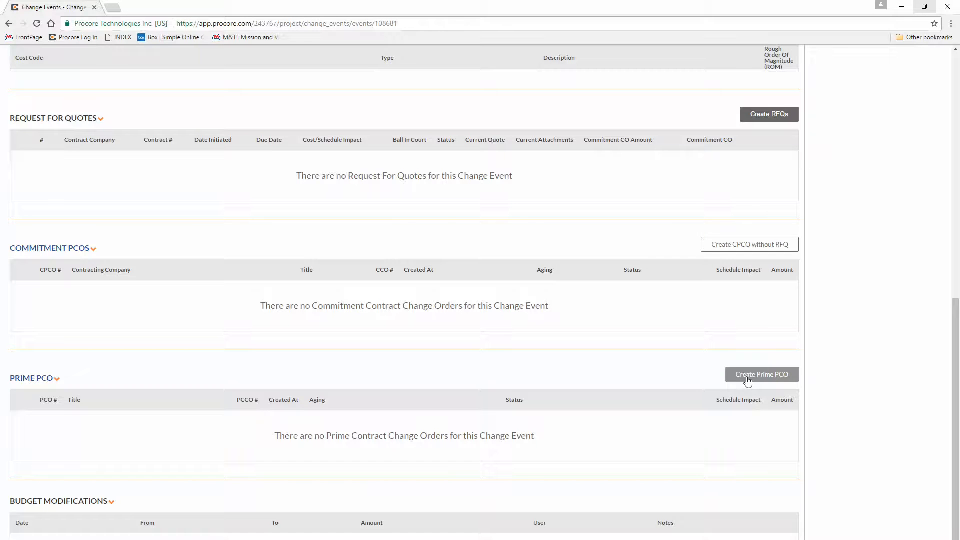
click(747, 380)
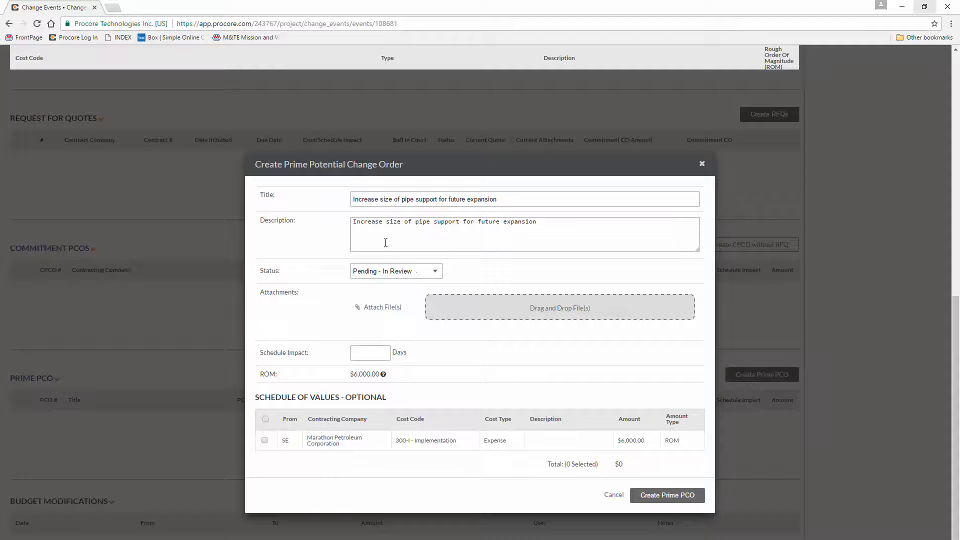
drag(385, 242, 368, 241)
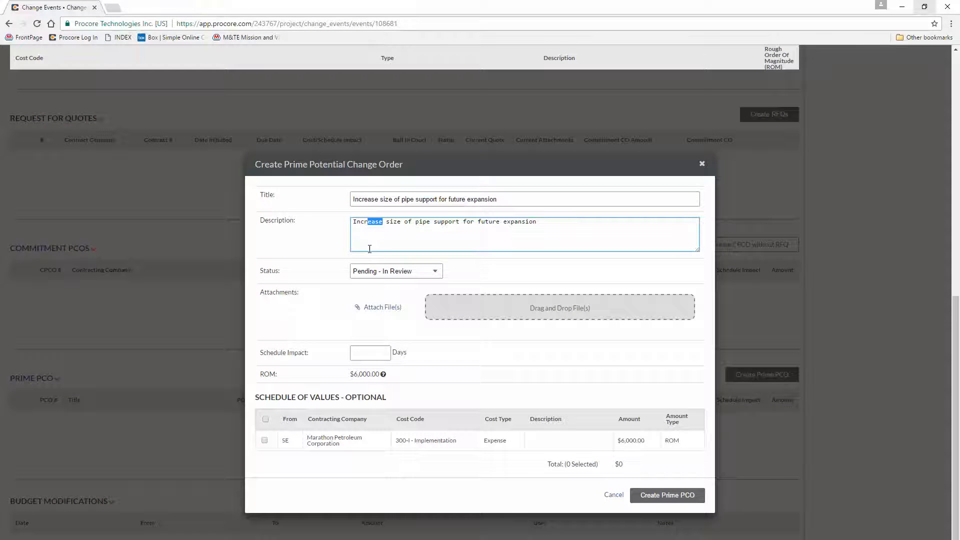
click(370, 248)
click(362, 360)
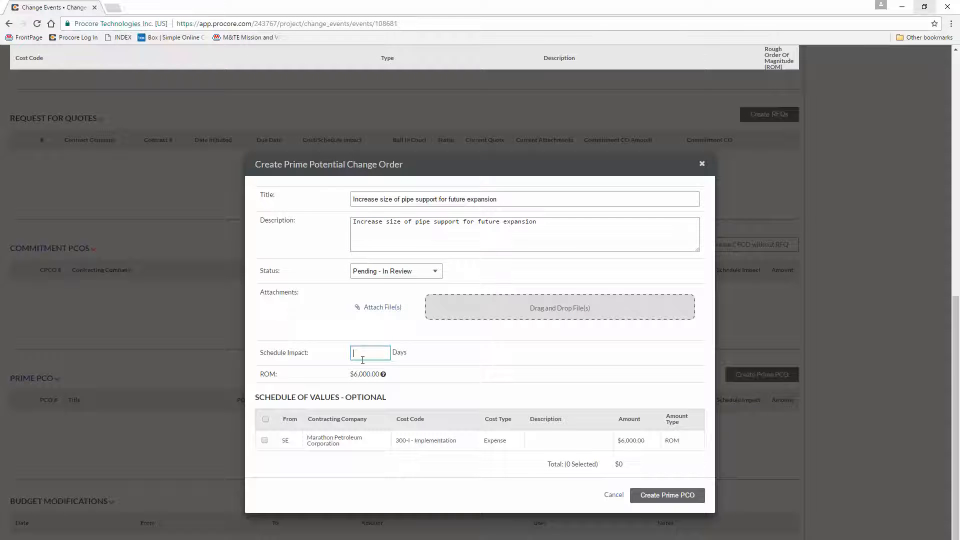
text(1)
click(362, 368)
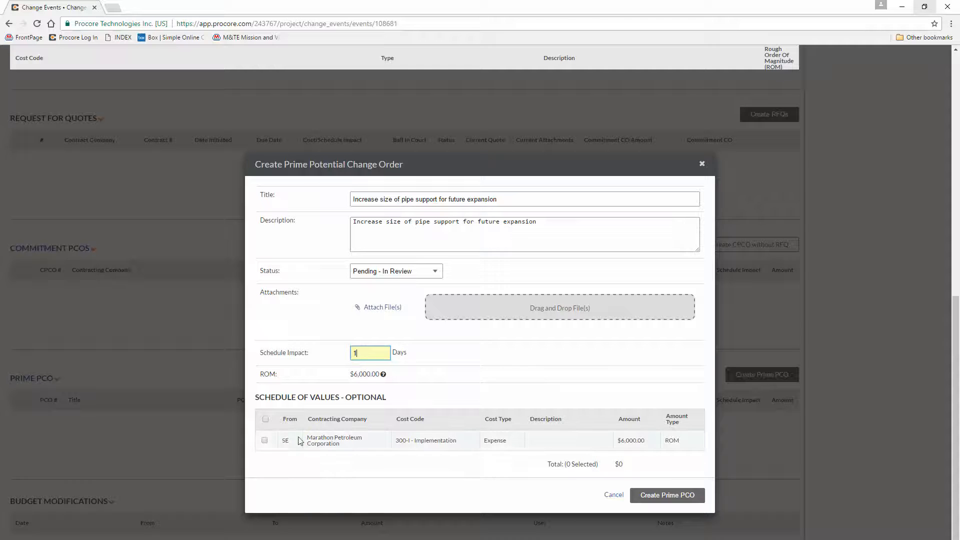
click(264, 440)
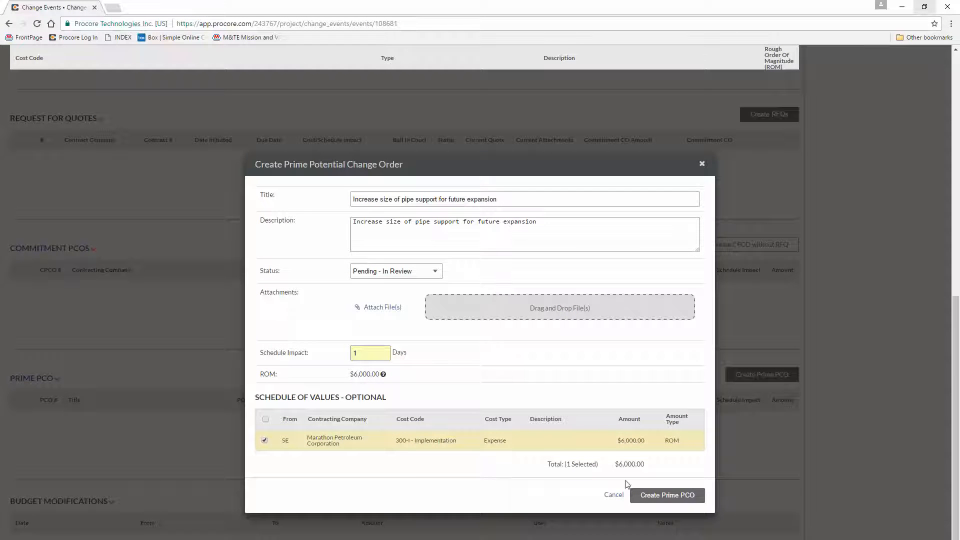
click(669, 498)
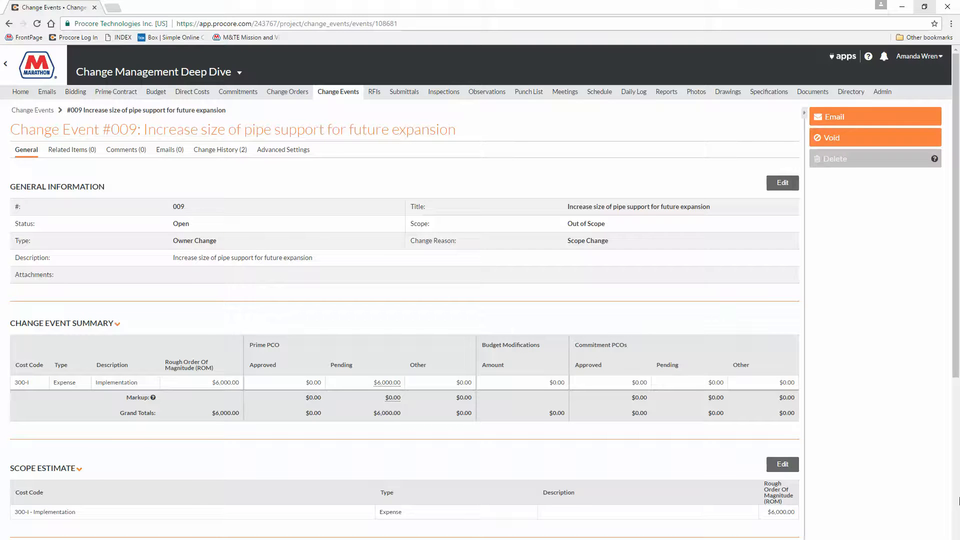
Step: Open the change event's new prime PCO and start a prime contract change order from it
scroll(959, 501, down, 8)
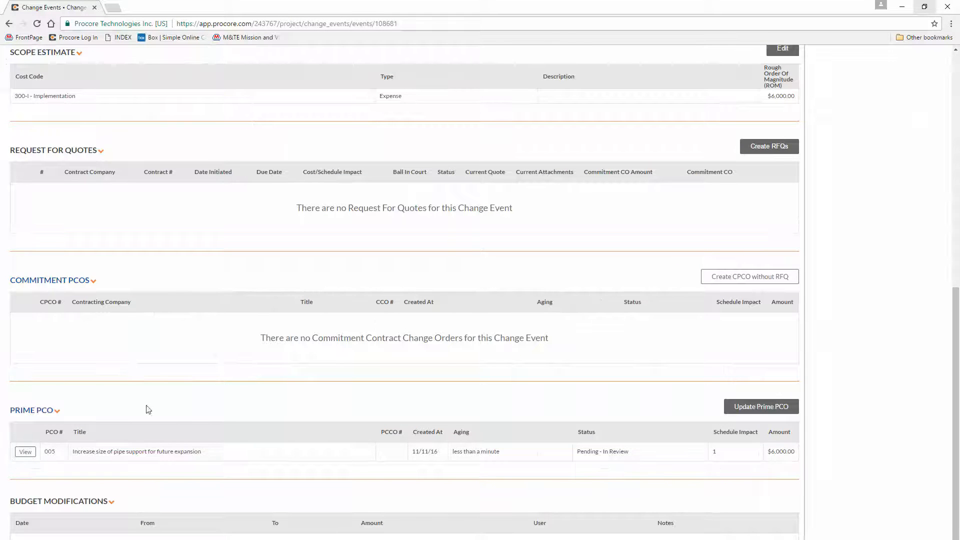
click(26, 452)
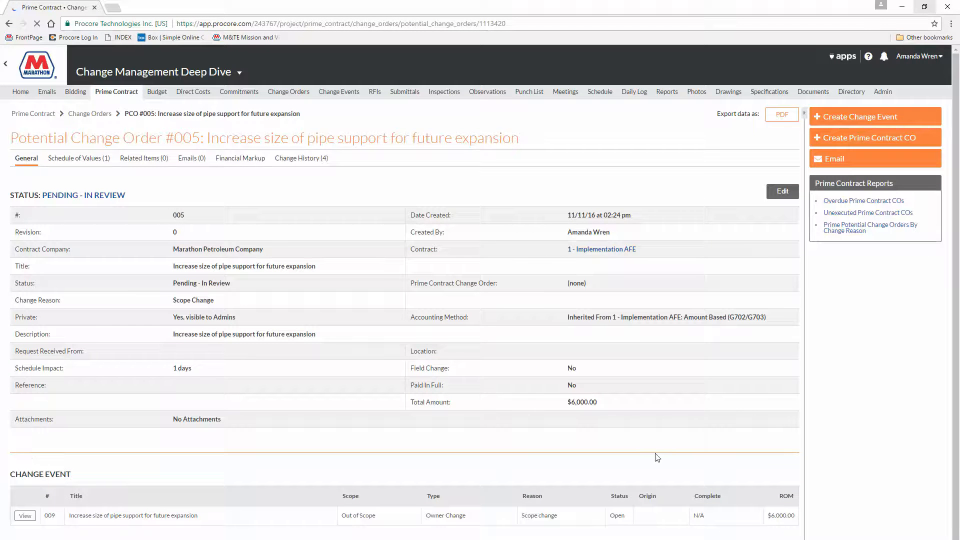
click(845, 136)
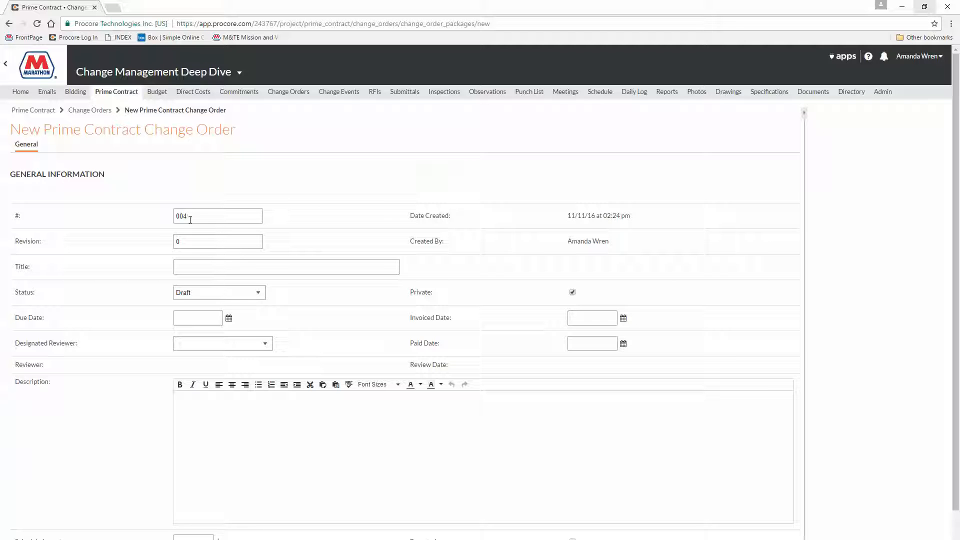
Step: Title the prime contract change order "Increase size of pipe support for future expansion" and set its status to Pending - In Review
click(194, 267)
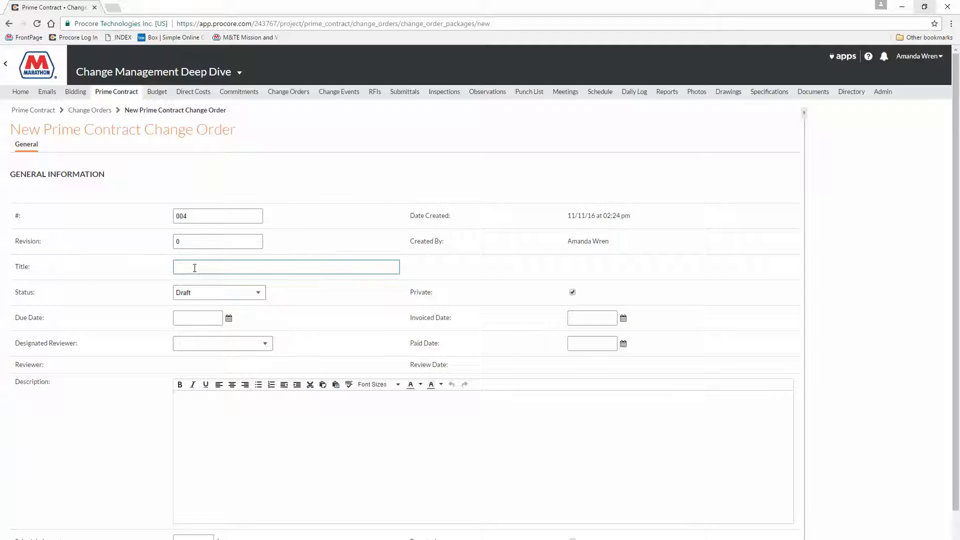
key(ctrl+v)
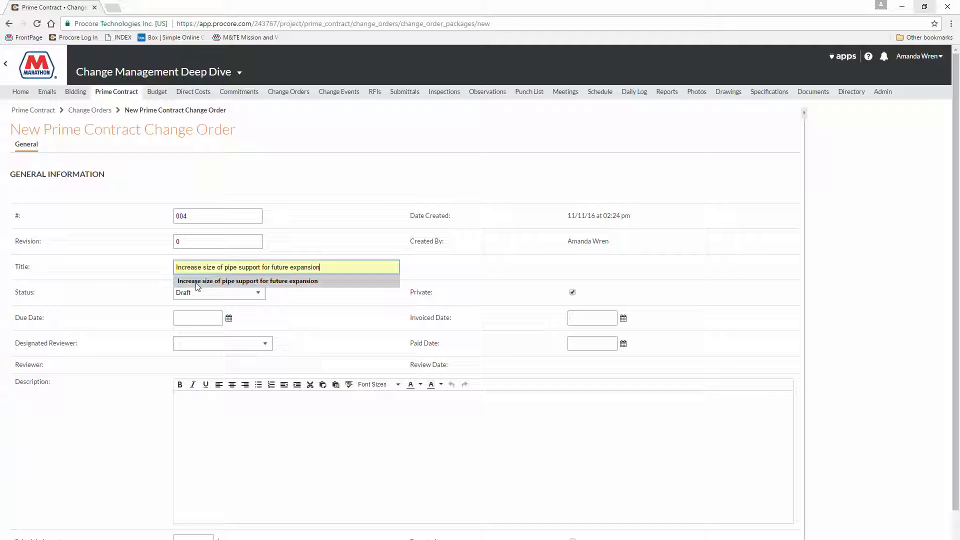
click(197, 281)
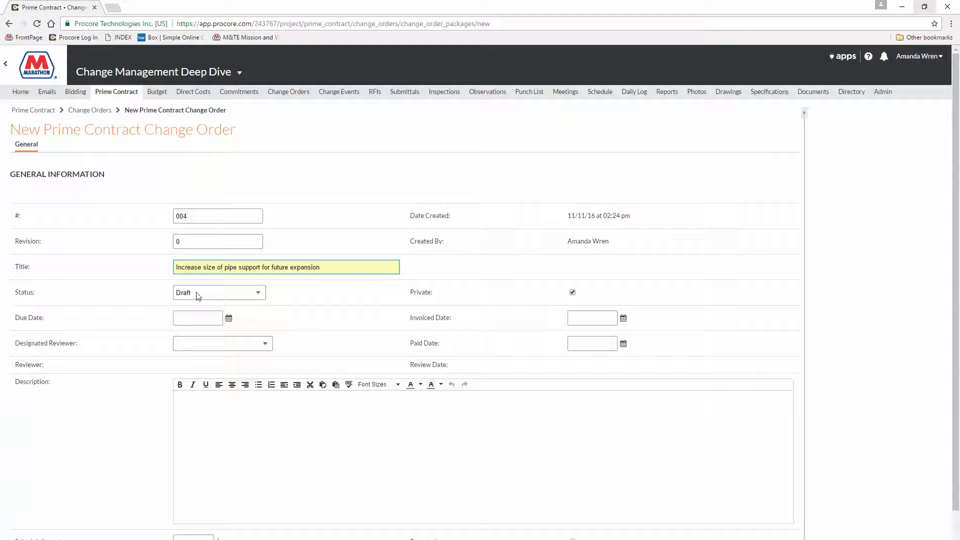
click(198, 295)
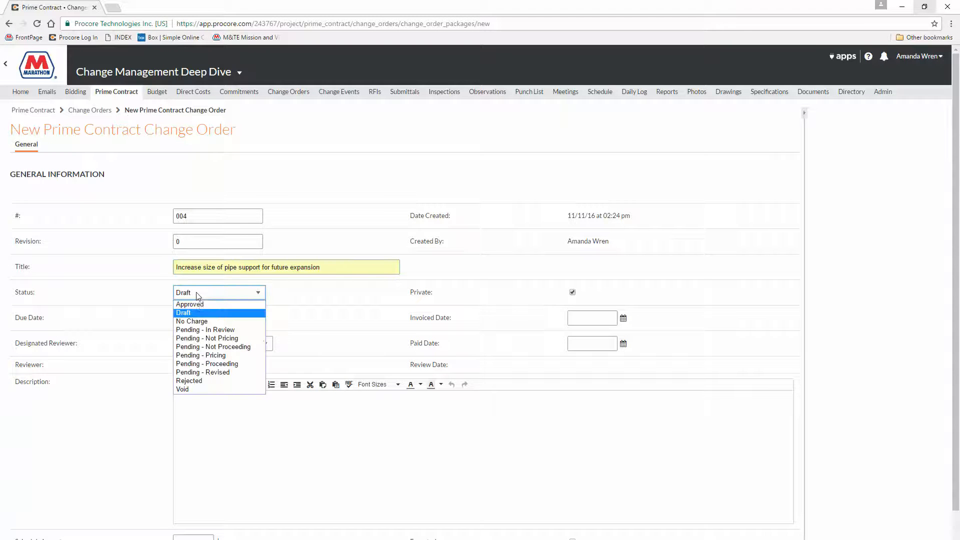
click(205, 330)
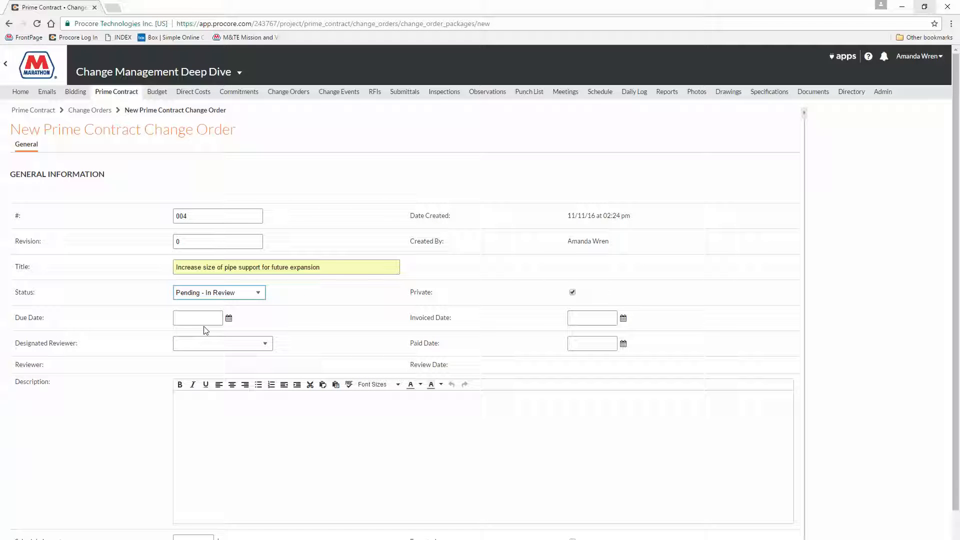
Step: Set the change order's due date to 11/18/2016 and paste "Increase size of pipe support for future expansion" as its description
click(229, 319)
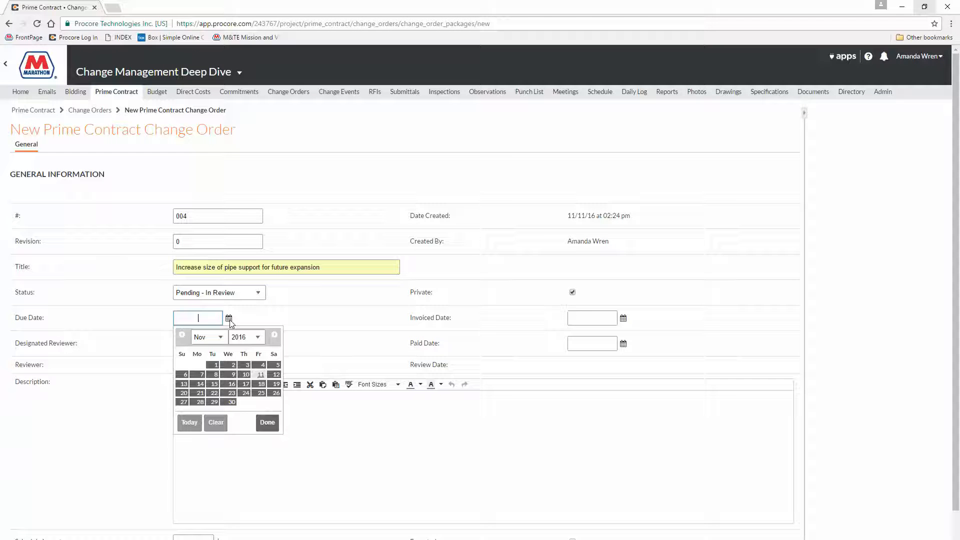
click(261, 384)
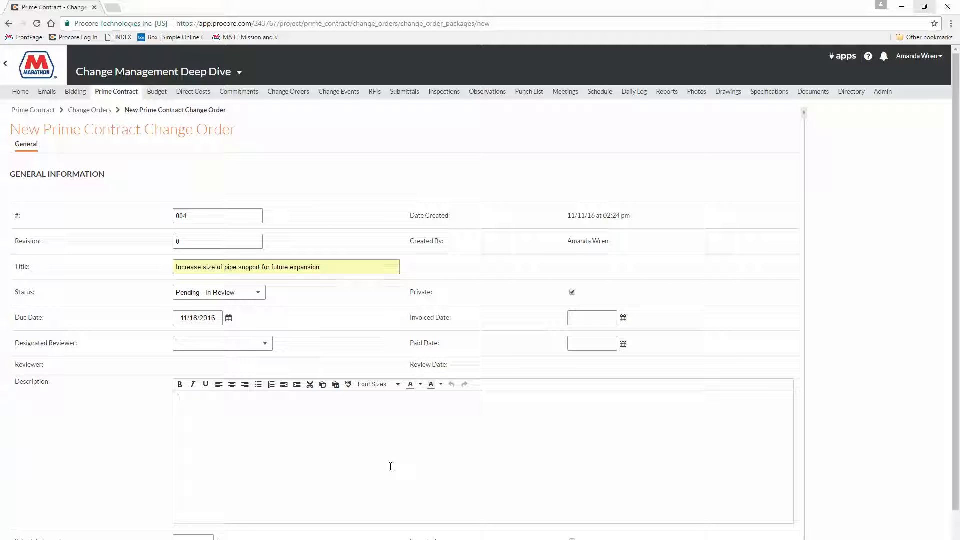
key(ctrl+v)
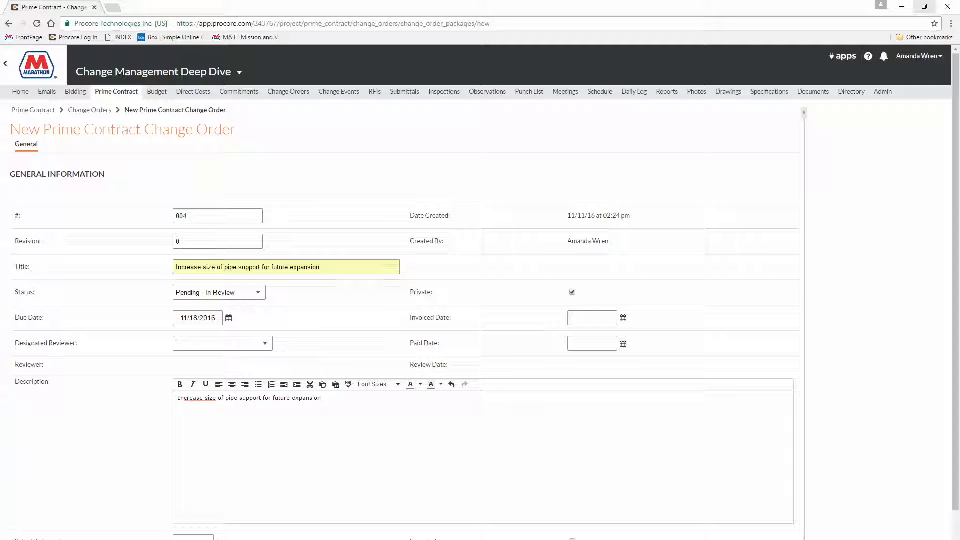
Step: Extend the change order's description with "per terminal manager request based on known upcoming project."
scroll(415, 310, down, 3)
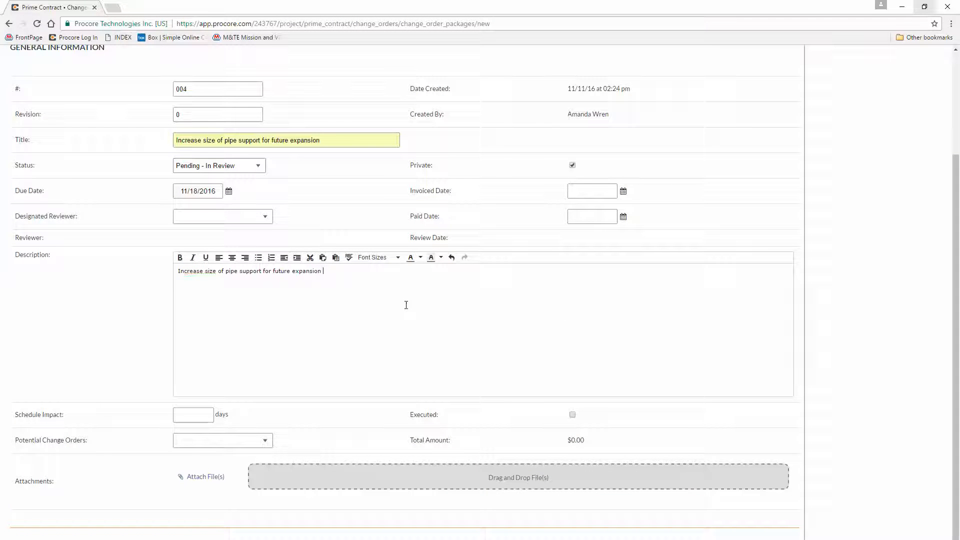
text(per terminal manager request based)
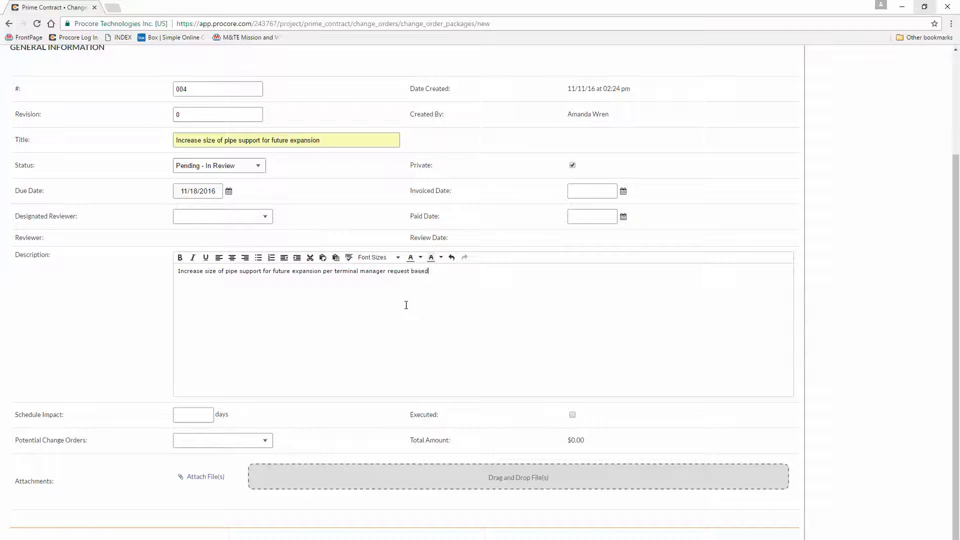
text( on known upcoming project.)
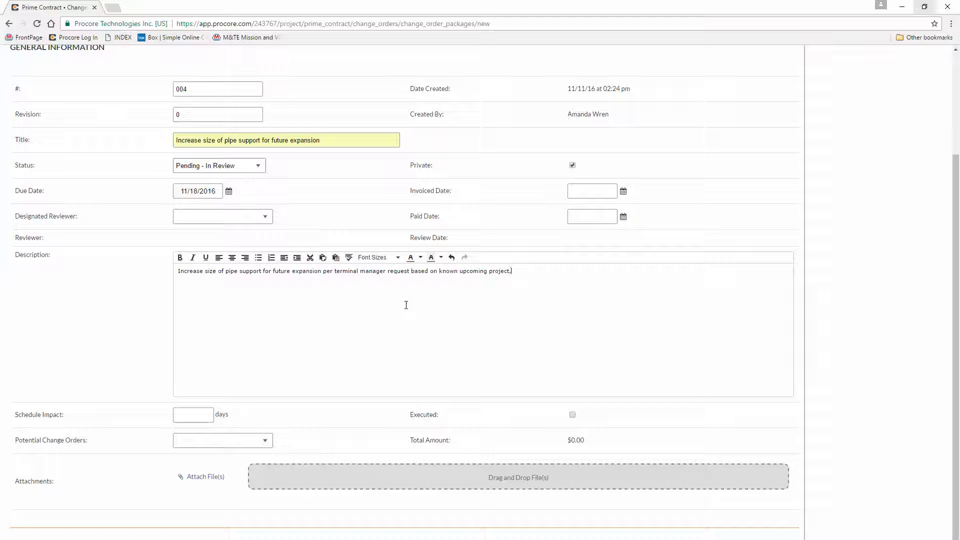
Step: Set the schedule impact to 1 day, include potential change order #005, and create the change order, continuing to its email form
click(188, 418)
text(1)
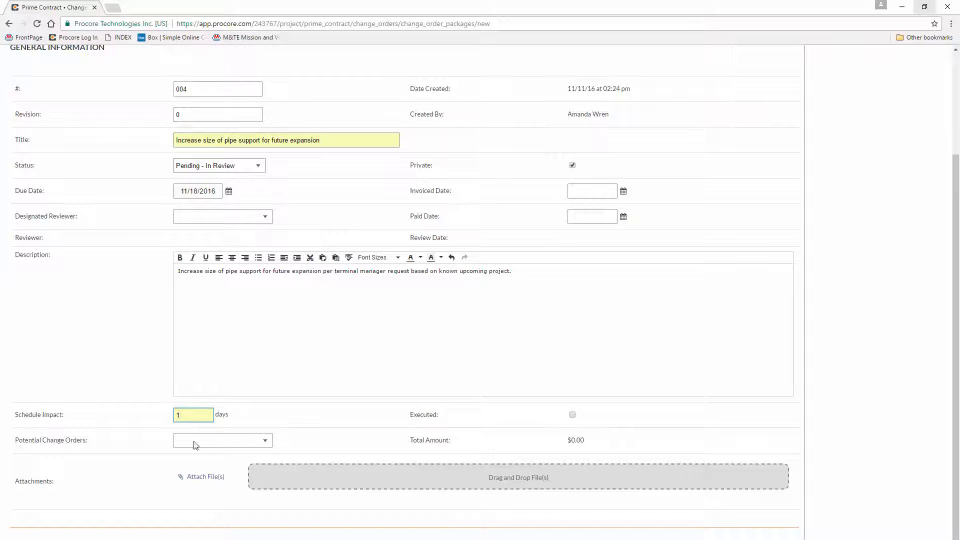
click(194, 442)
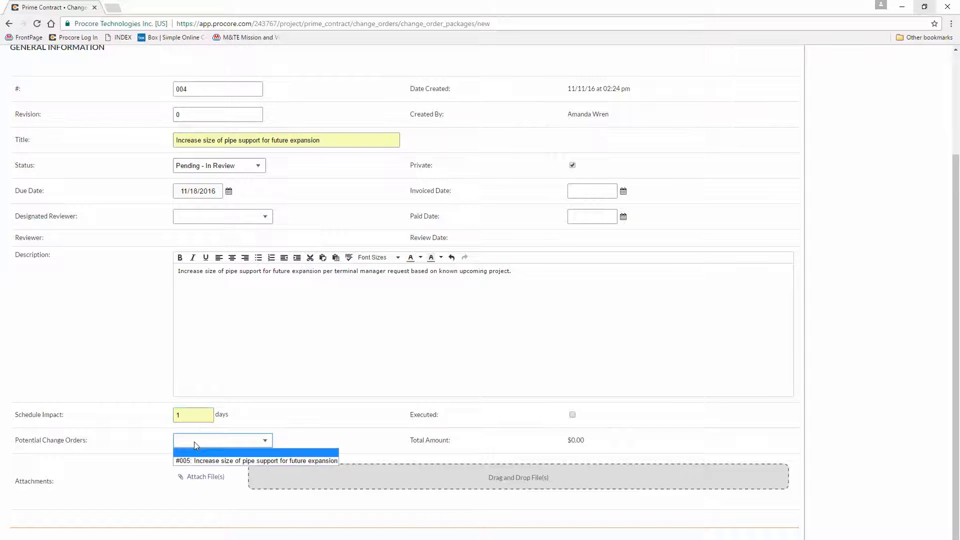
click(195, 468)
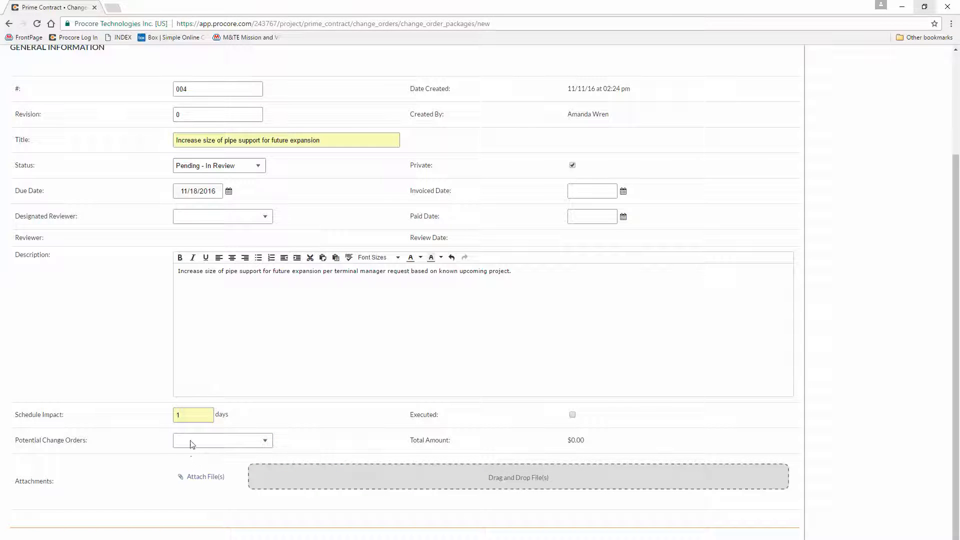
click(190, 439)
click(197, 461)
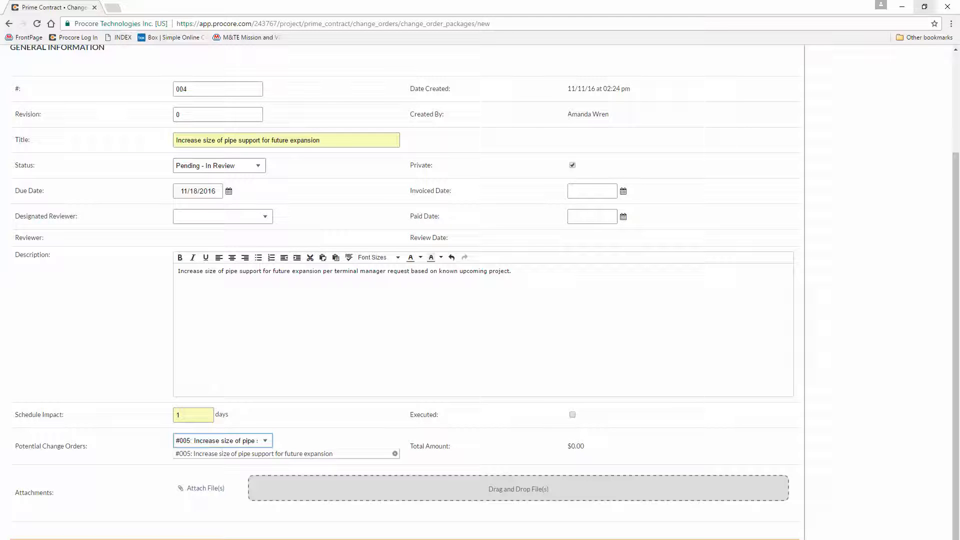
click(782, 539)
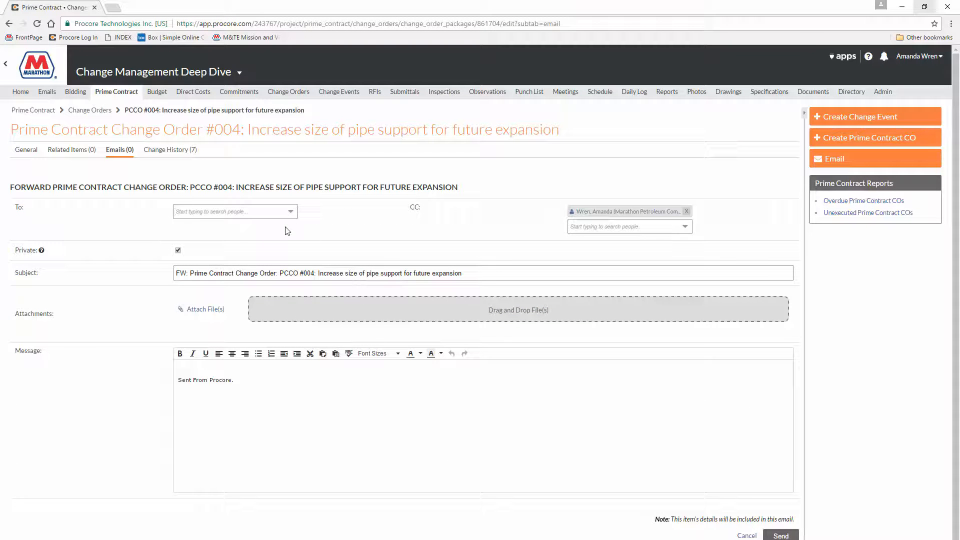
Step: Address the email to the reviewer and paste "Increase size of pipe support for future expansion" above the message's closing line
click(291, 213)
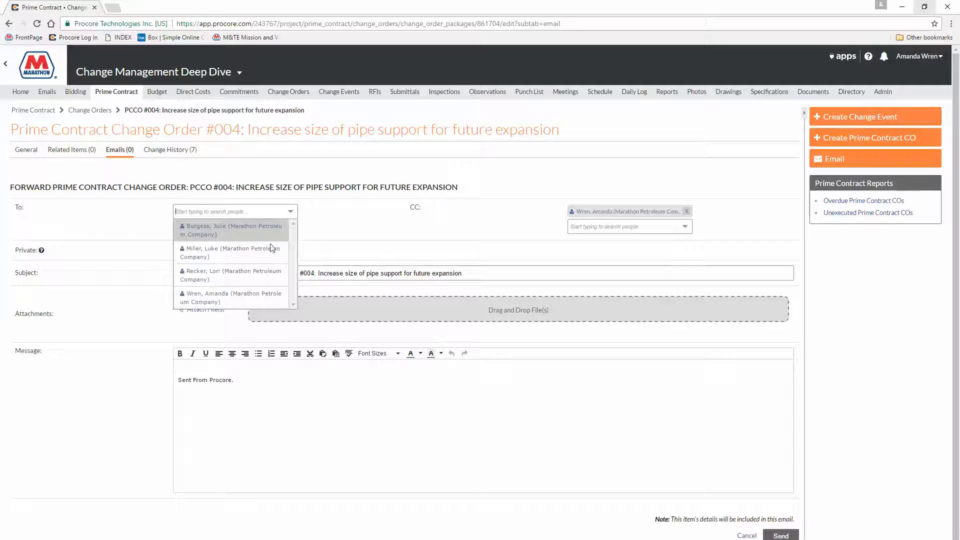
click(235, 298)
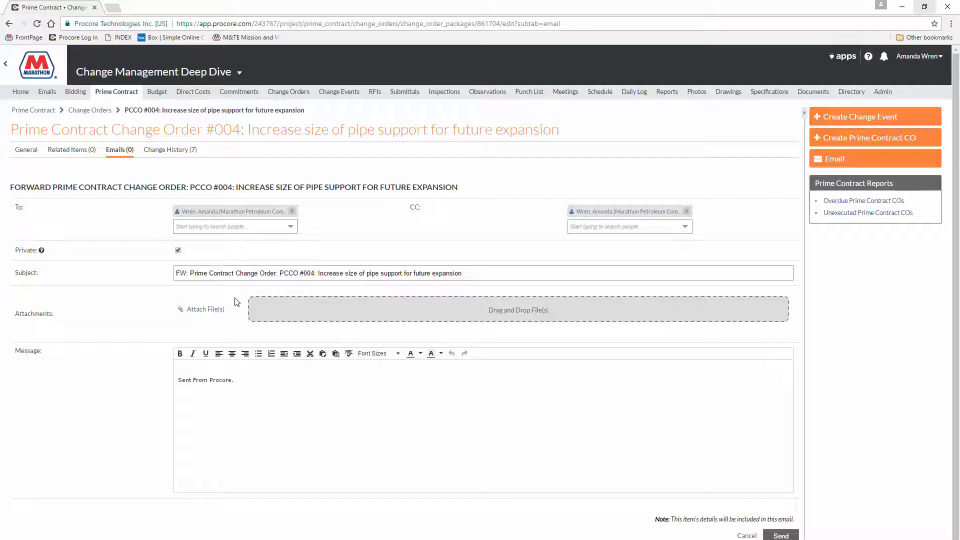
click(206, 371)
text(Increase size of pipe support for future expansion)
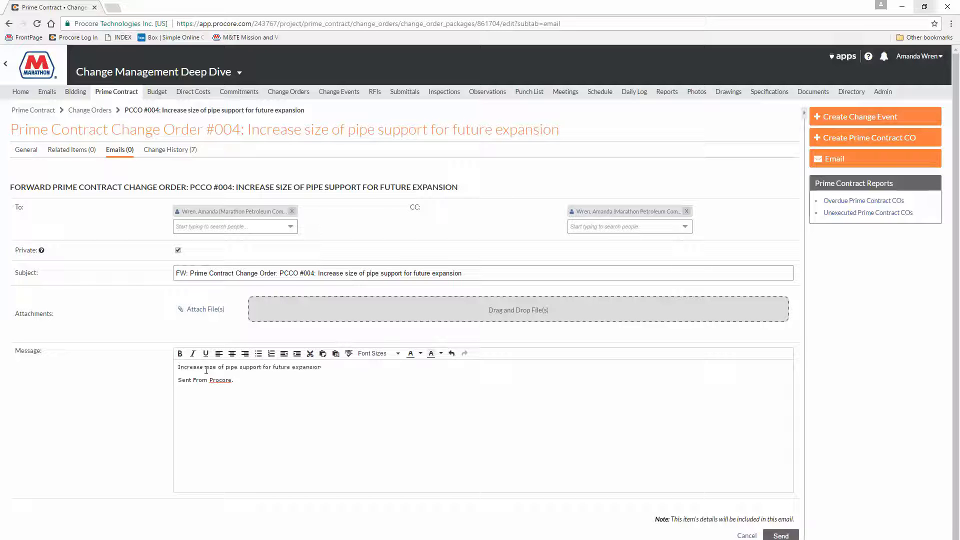
Step: Insert "Please open this change order in Procore and reply to this email with your approval." at the start of the message
click(178, 367)
text(P)
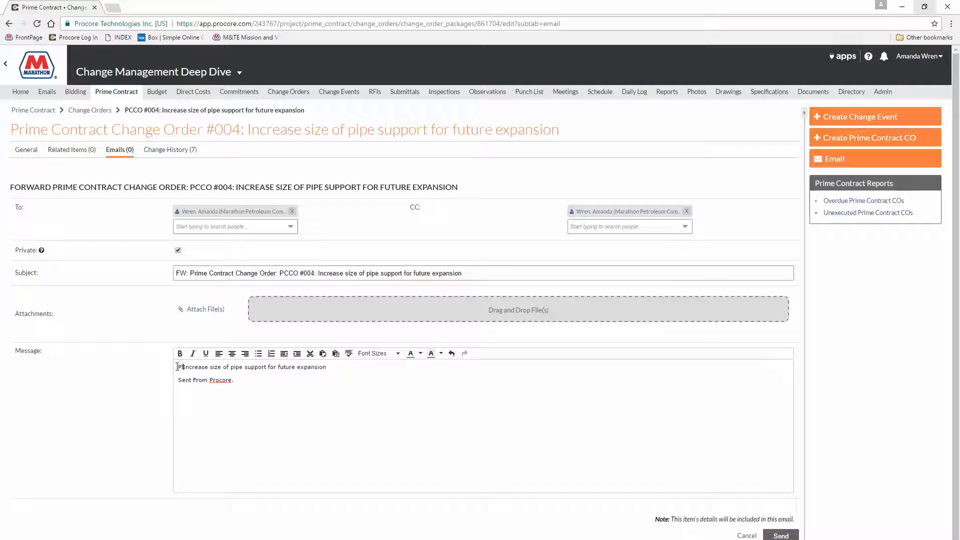
text(lease open this change order )
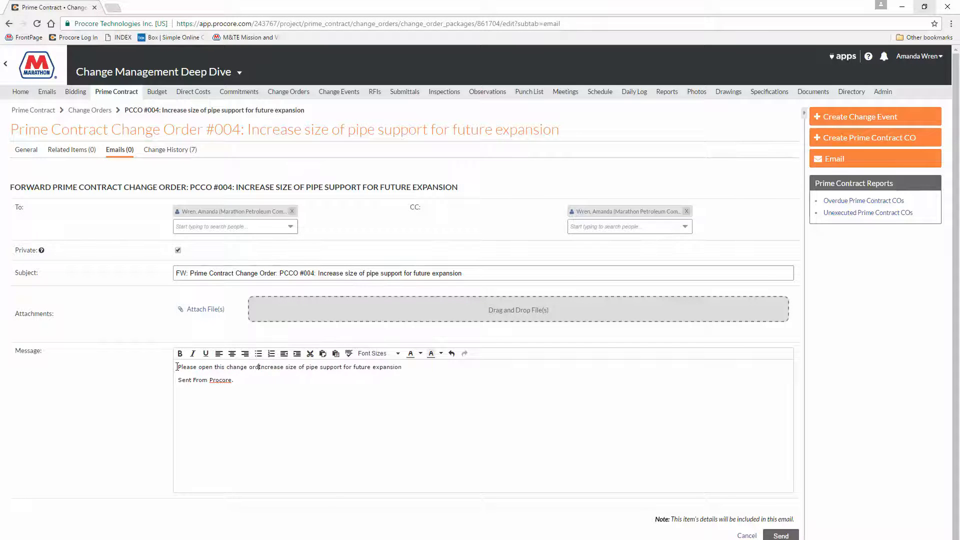
text(in Procore and )
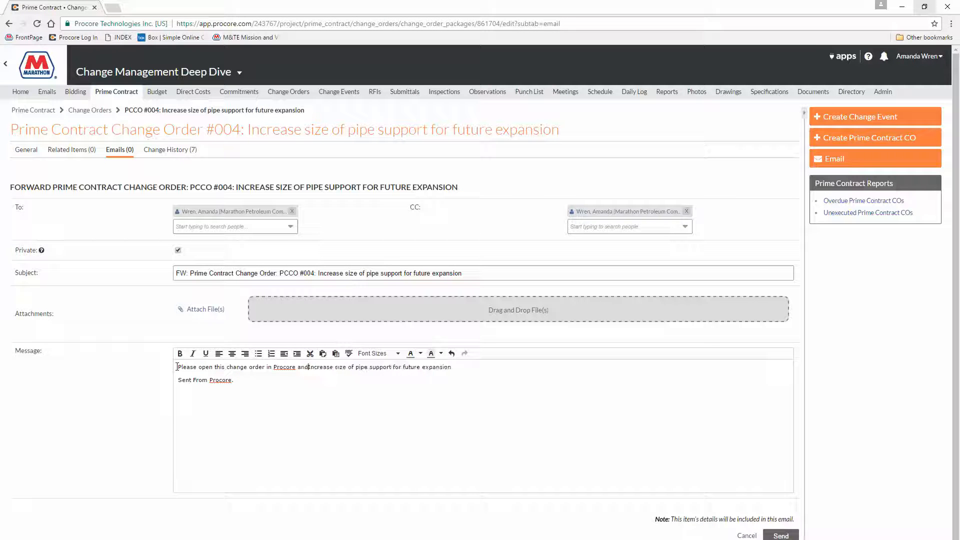
text(reply)
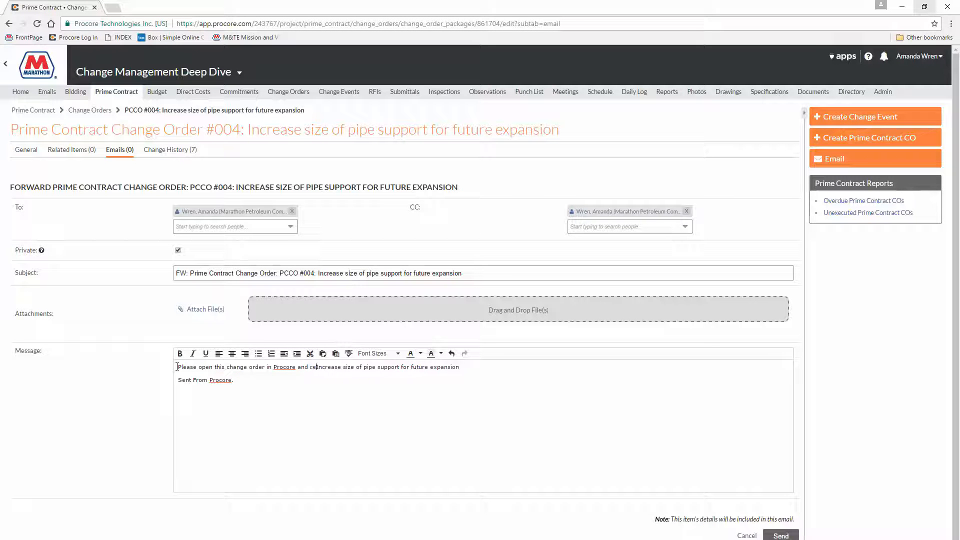
text( to this email with your)
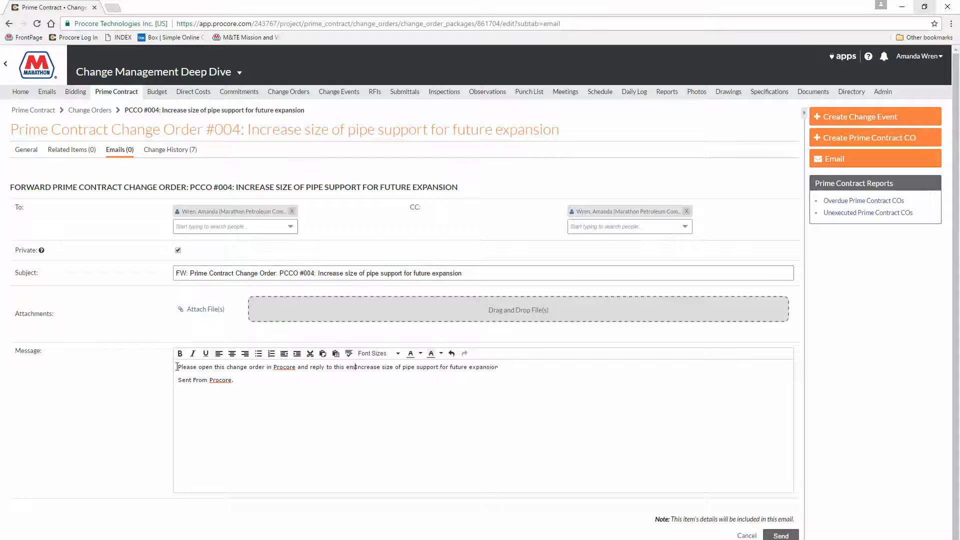
text( approval)
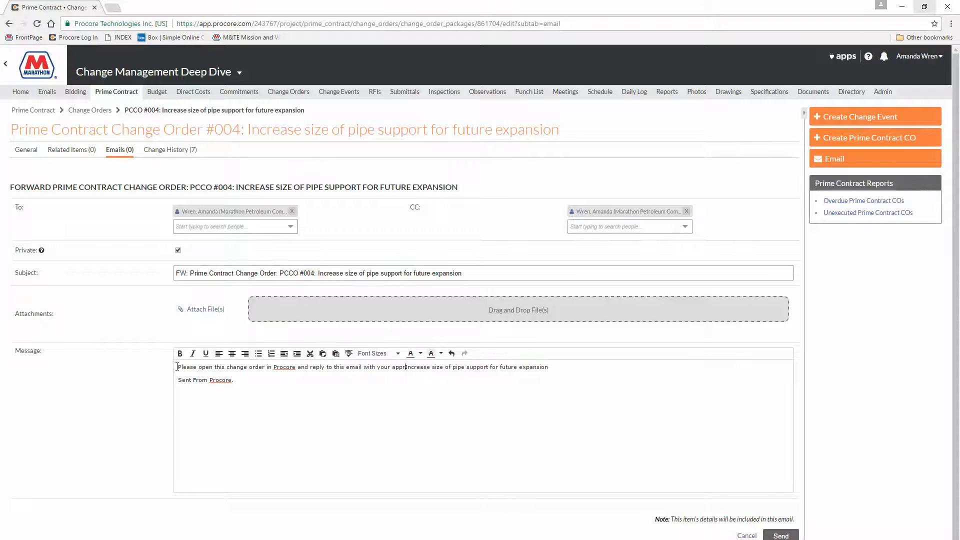
text(.)
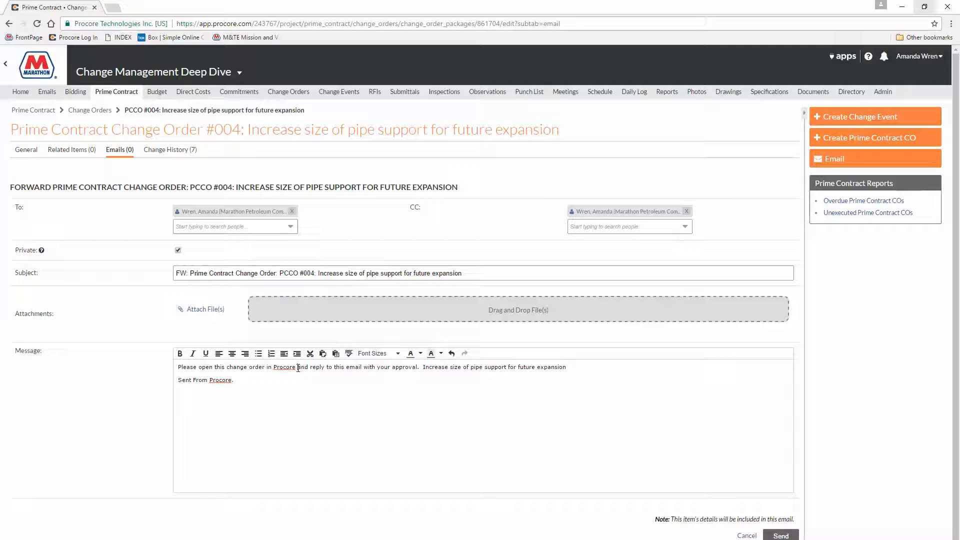
Step: Add "to review" after "Procore" in the message, delete the pasted change order title, and send the email
click(298, 369)
text(to review)
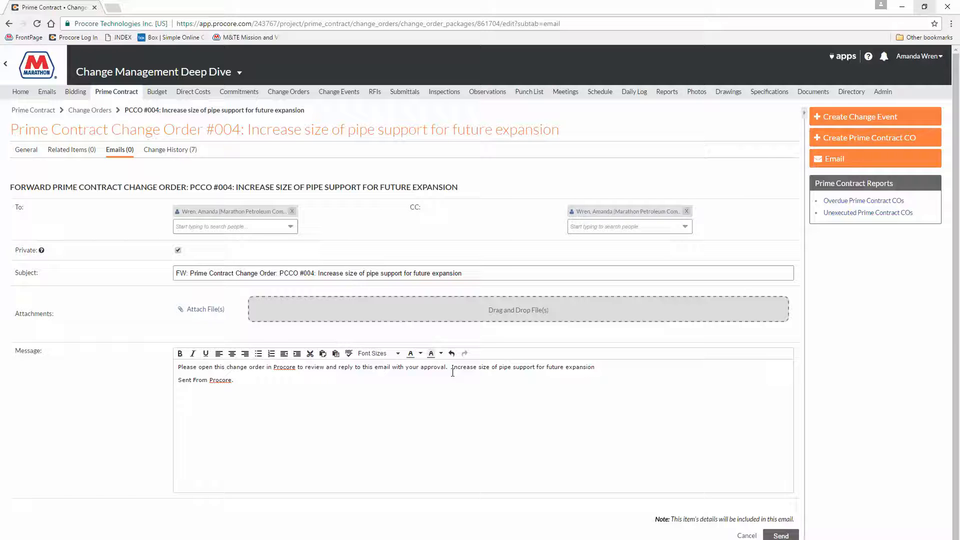
drag(451, 368, 595, 368)
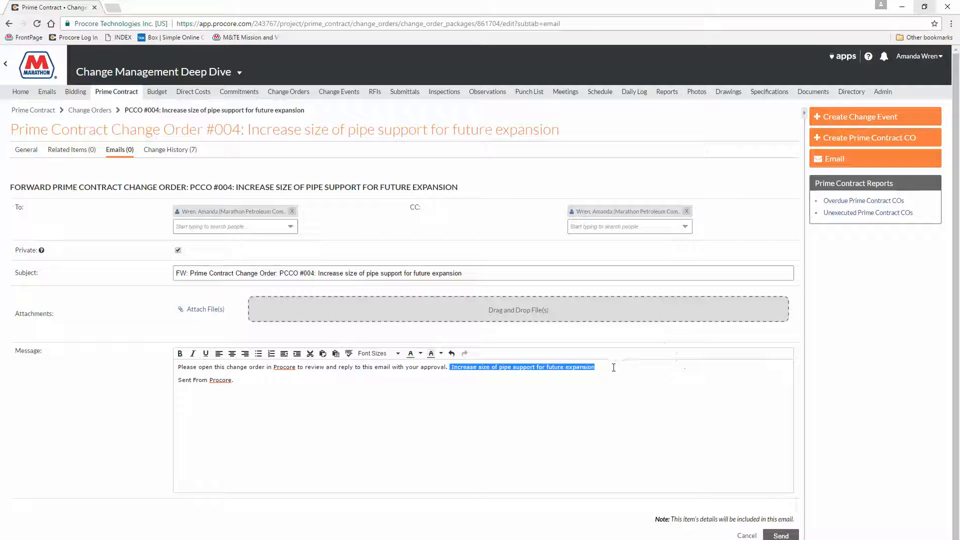
key(BackSpace)
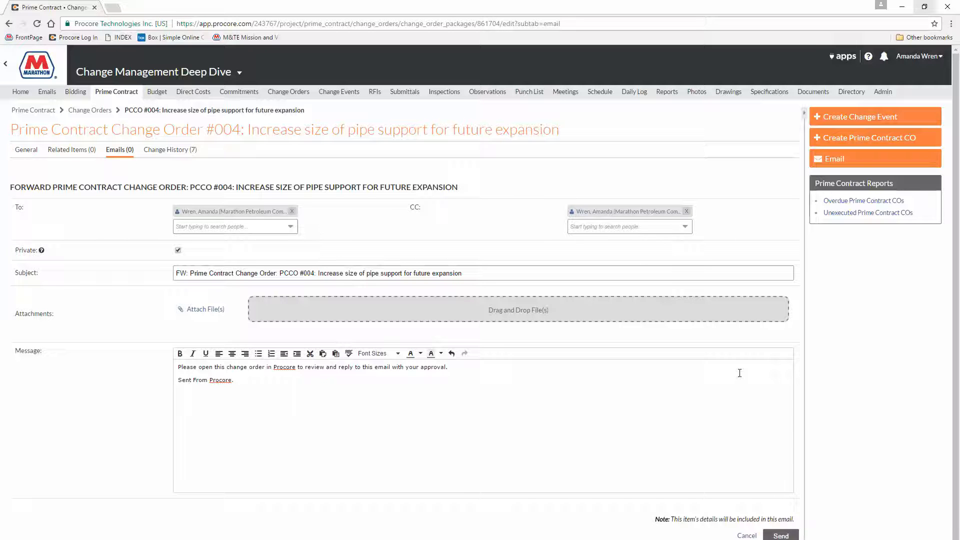
click(784, 537)
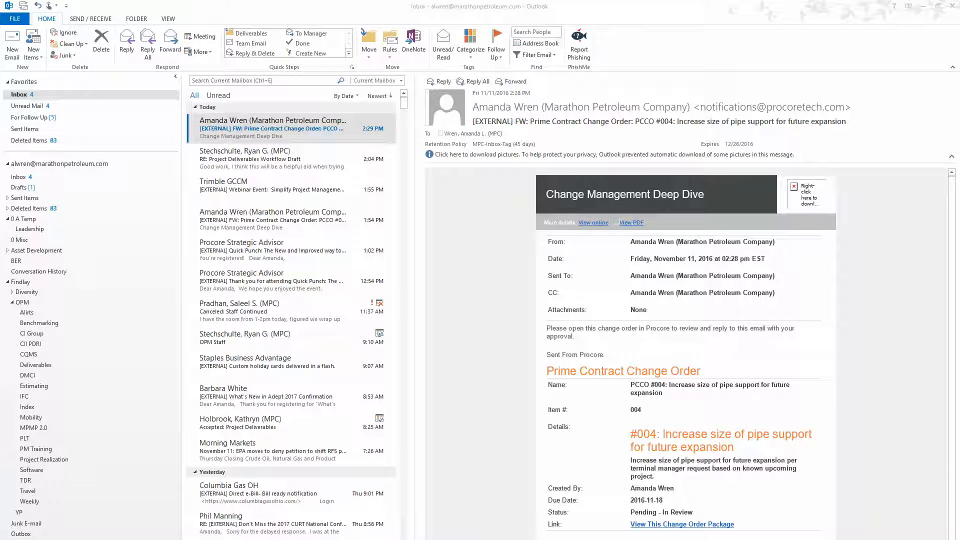
Step: Follow the change order package link in the Outlook notification email and review the change order's details in Procore
click(719, 524)
click(720, 524)
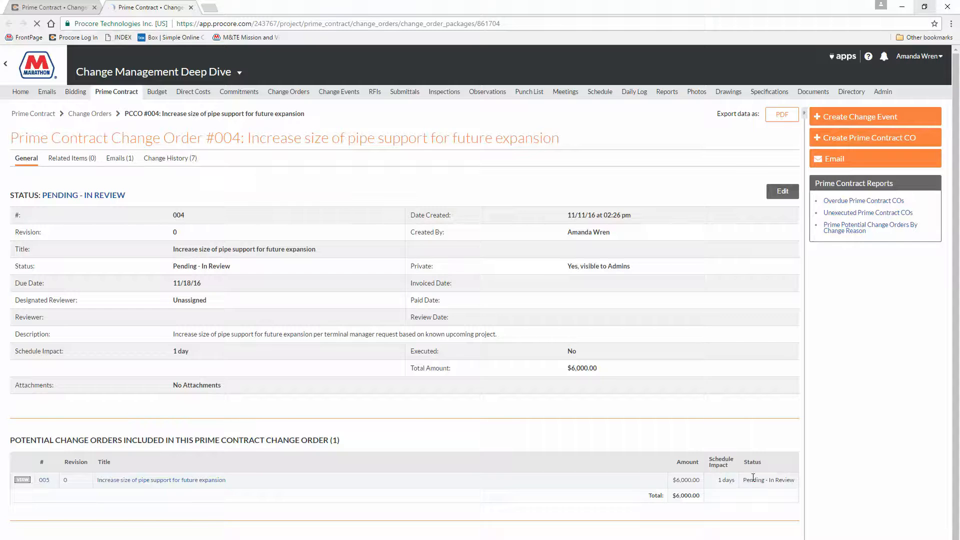
scroll(754, 478, down, 2)
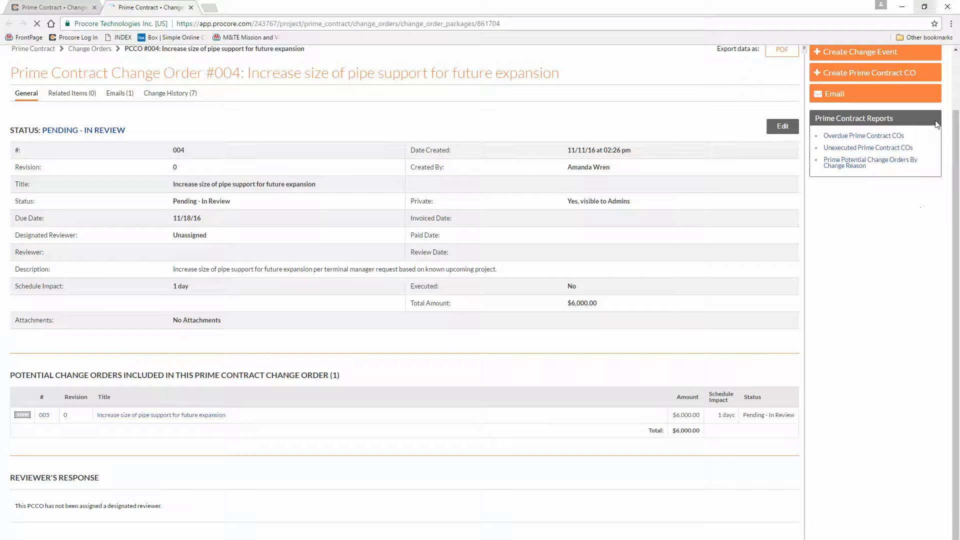
scroll(957, 76, up, 2)
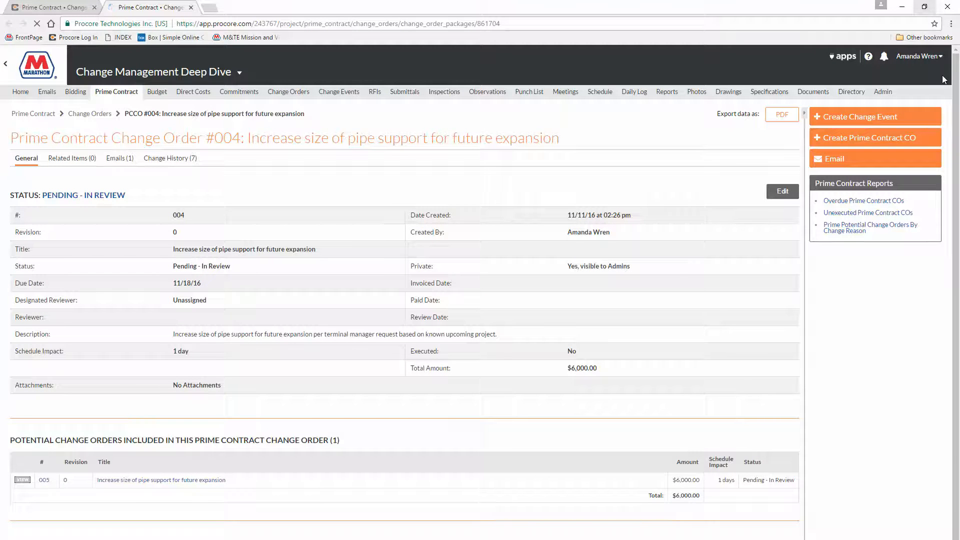
Step: Open the change order's original email in Procore and post the reply "I approve this change order."
click(125, 160)
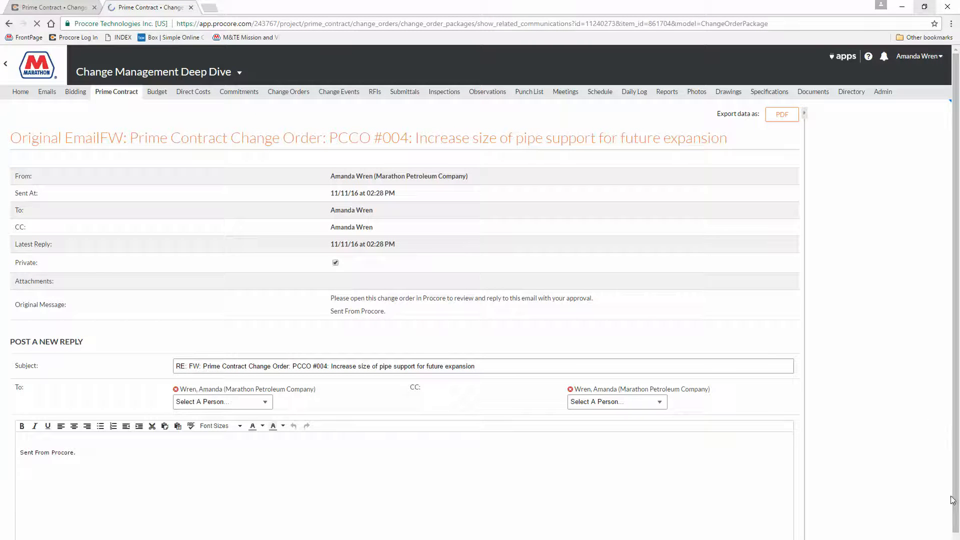
scroll(804, 113, down, 2)
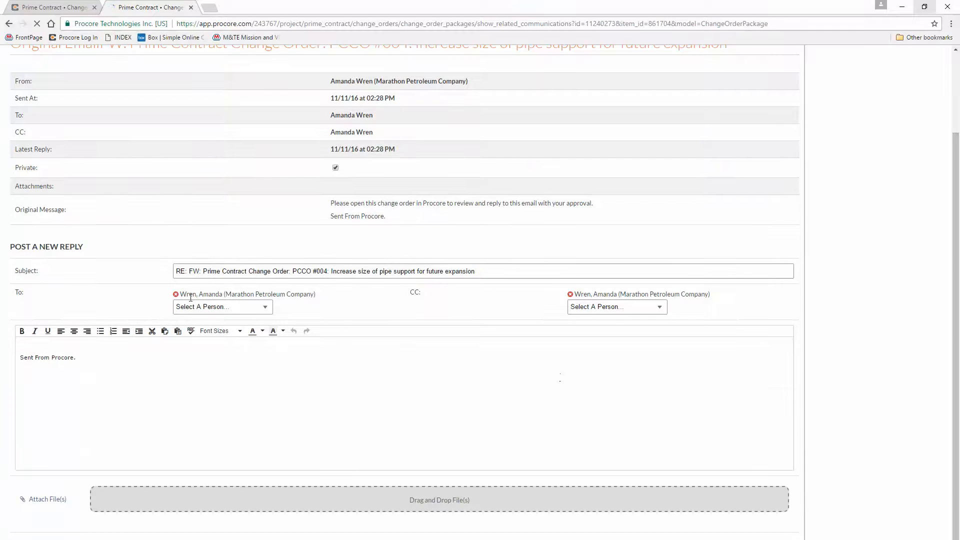
click(30, 350)
text(I approve this change order.)
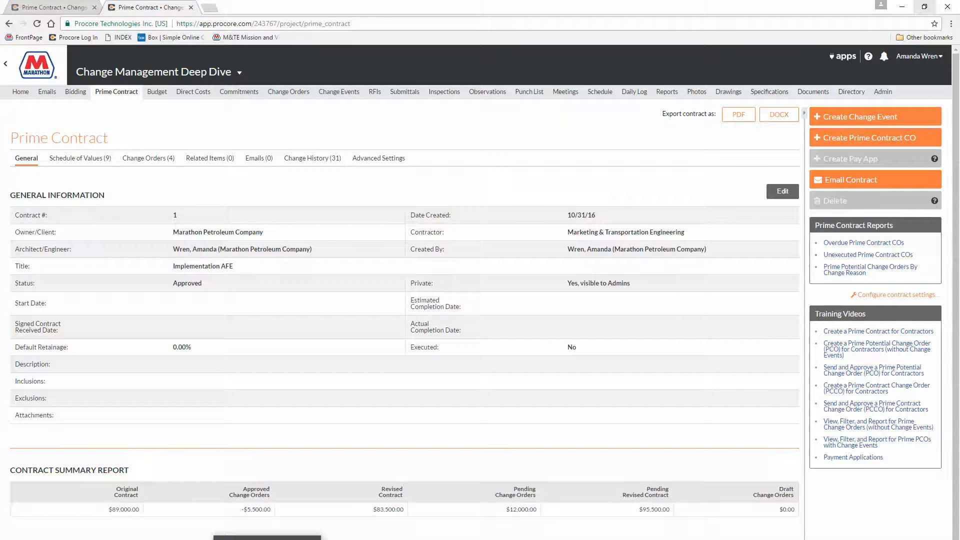
Step: Switch to Outlook and draft a reply to the notification email, allowing external content, with the text "I approve this change order."
click(267, 539)
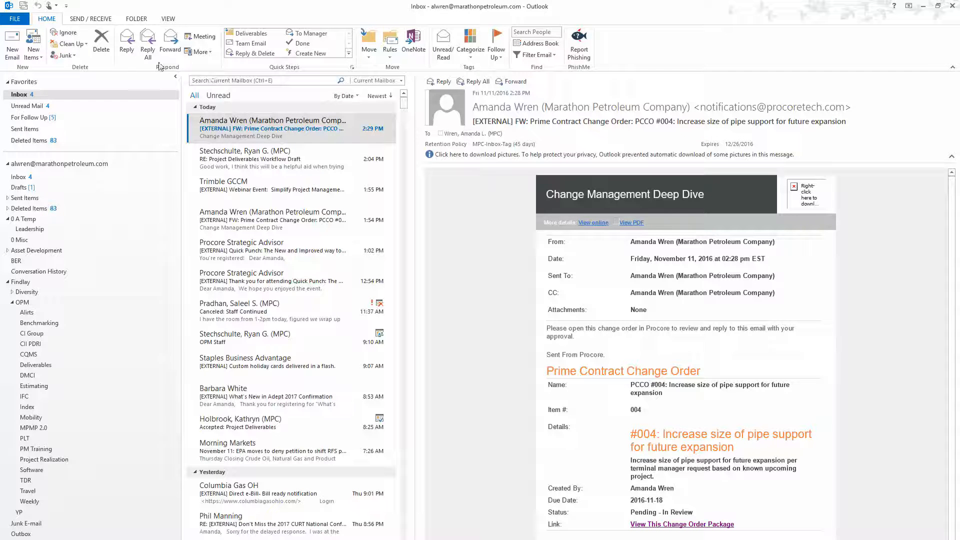
click(127, 49)
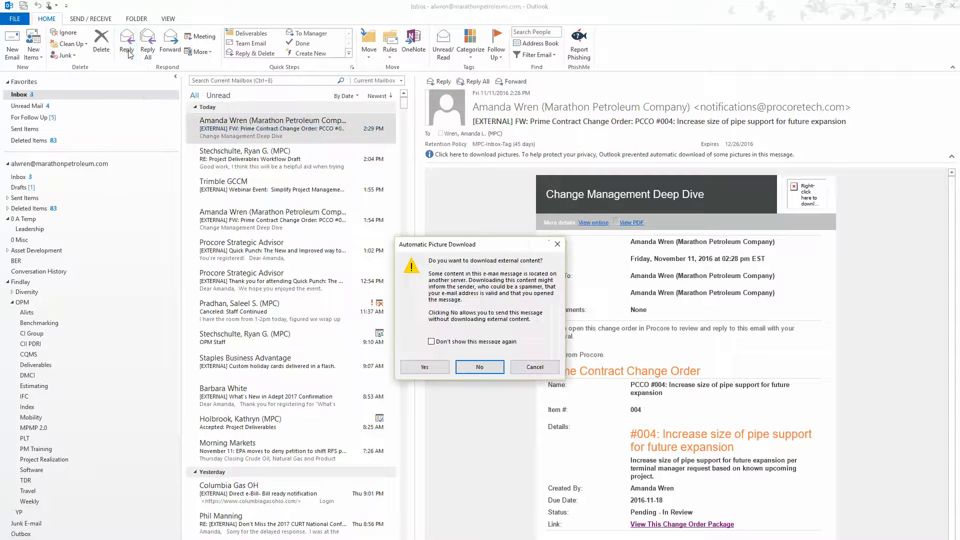
click(436, 370)
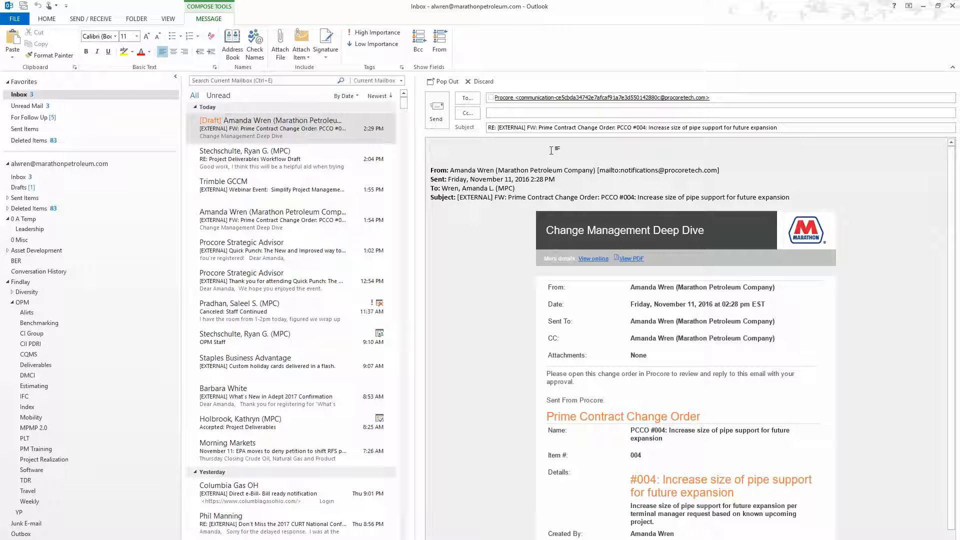
text(I approve this change order.)
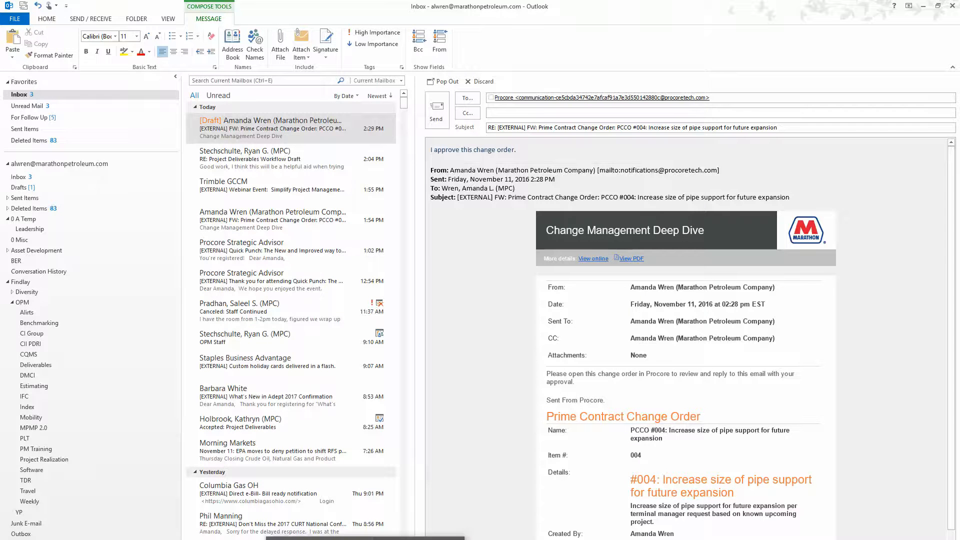
Step: Switch back to Procore, check the change order's emails for the approval reply, and return to its general information
click(320, 537)
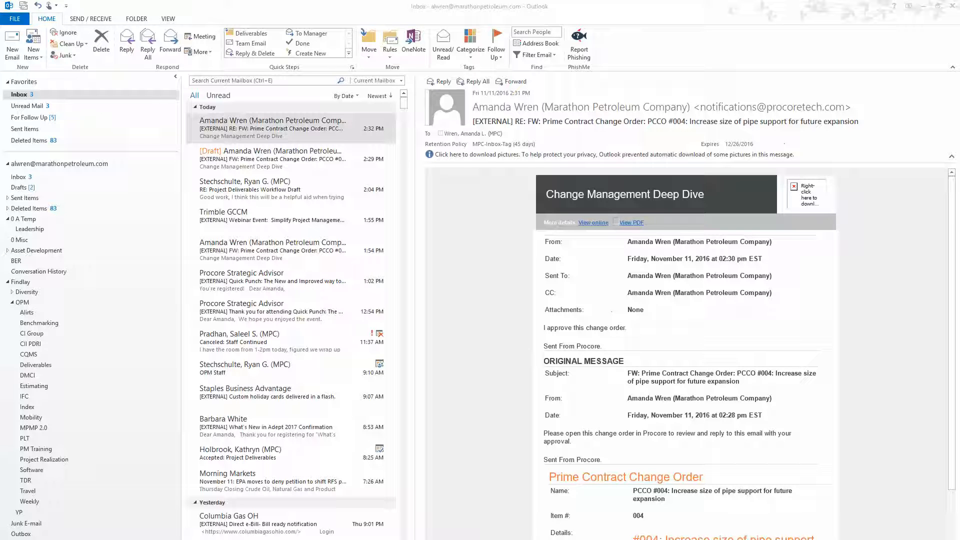
mouse_move(368, 539)
click(320, 538)
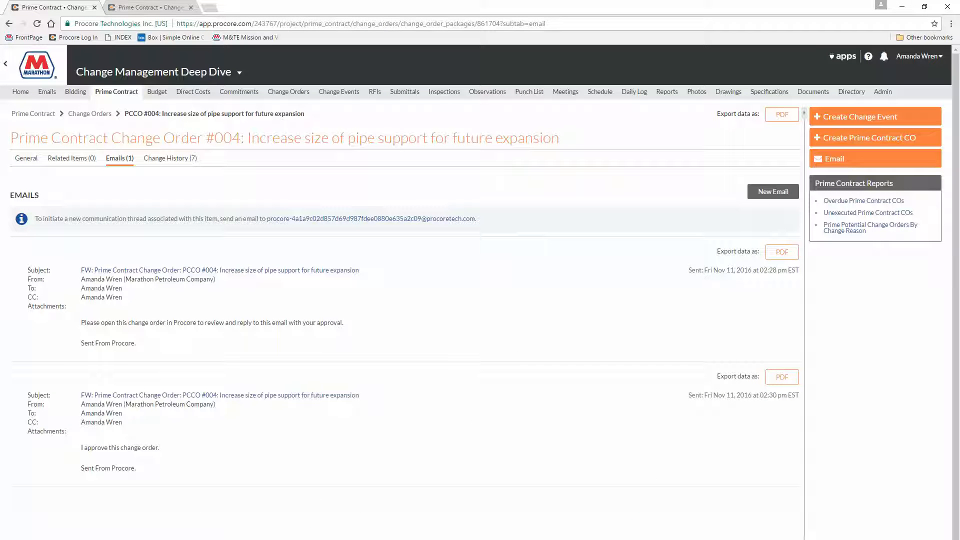
click(124, 163)
click(27, 159)
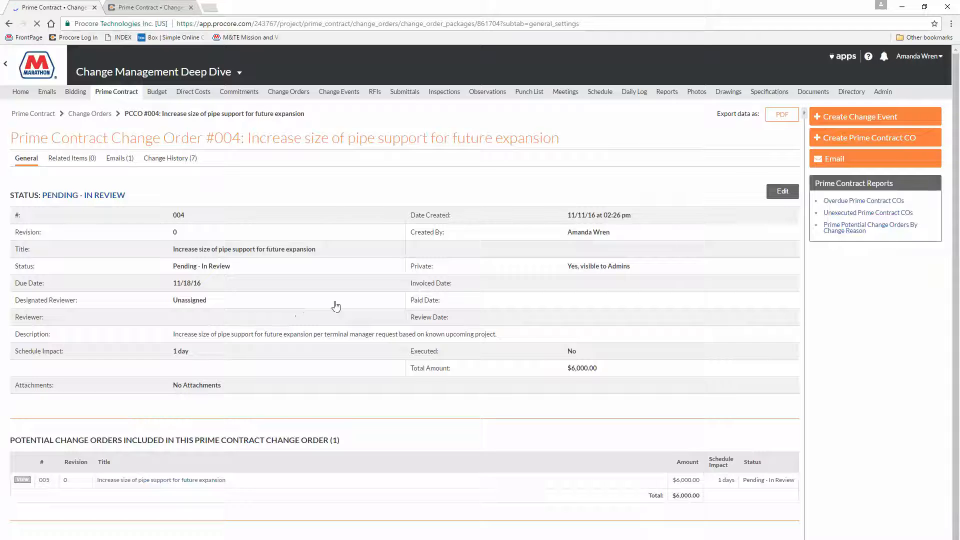
Step: Edit the prime contract change order, picking 11/18/2016 as the due date and its creator as the designated reviewer
click(783, 192)
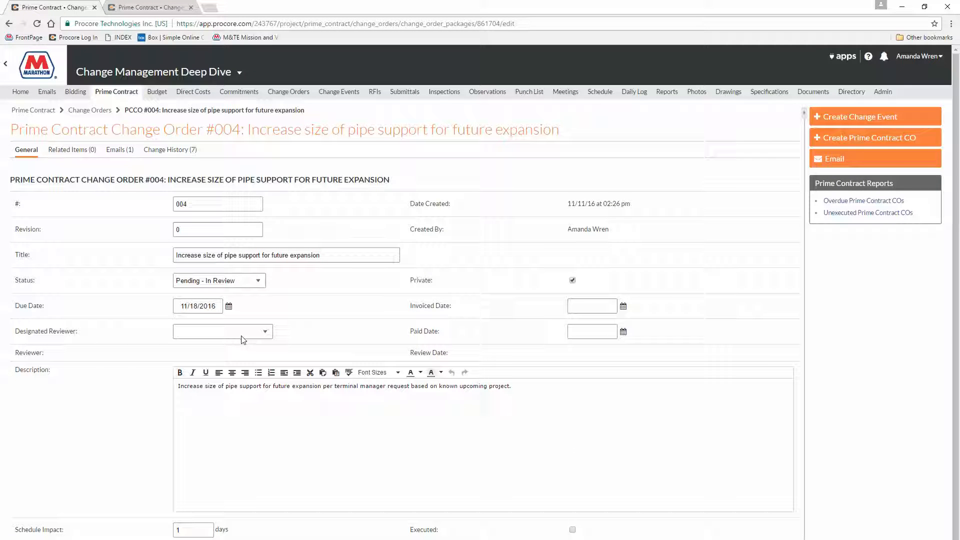
click(229, 306)
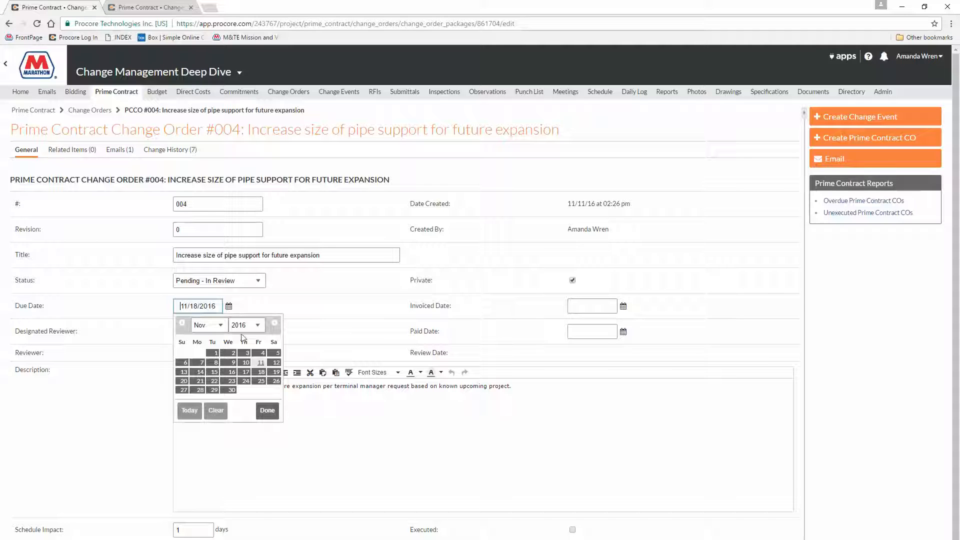
click(258, 373)
click(265, 332)
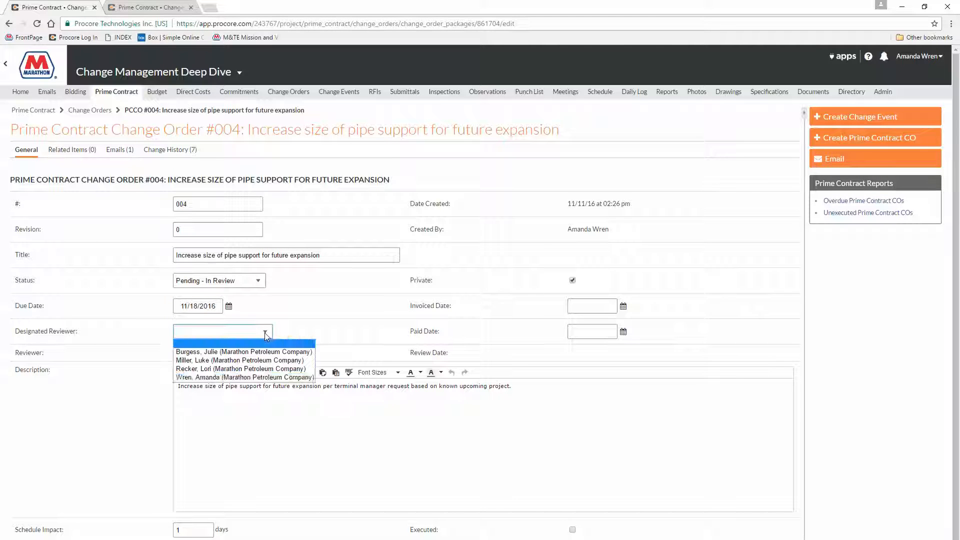
click(235, 378)
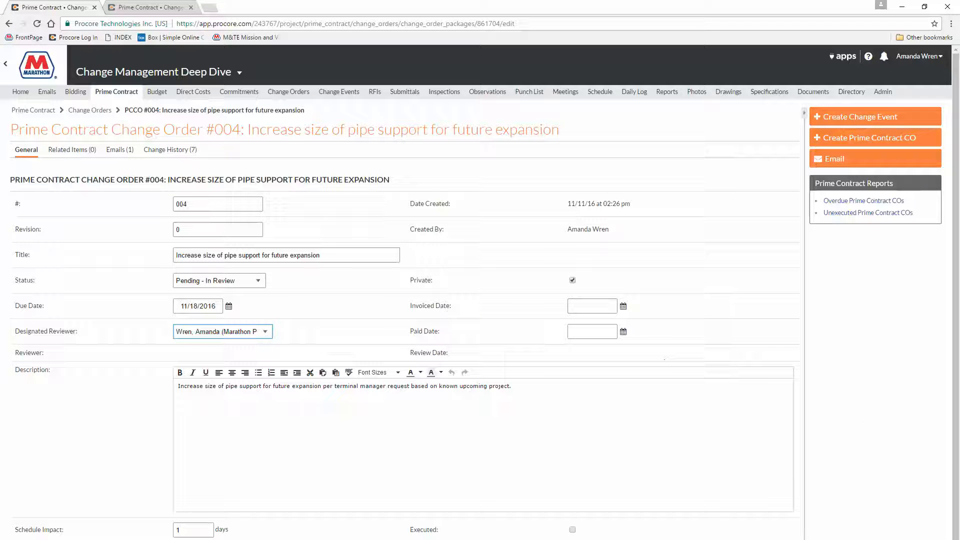
scroll(480, 300, down, 2)
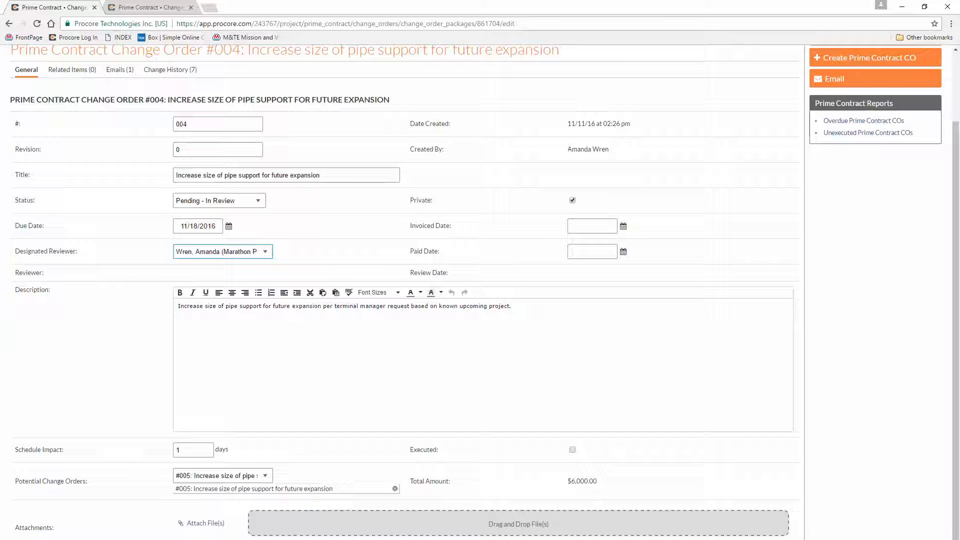
Step: Forward the change order by email to the designated reviewer with the message "Please open this change order in Procore to review and approve."
click(120, 70)
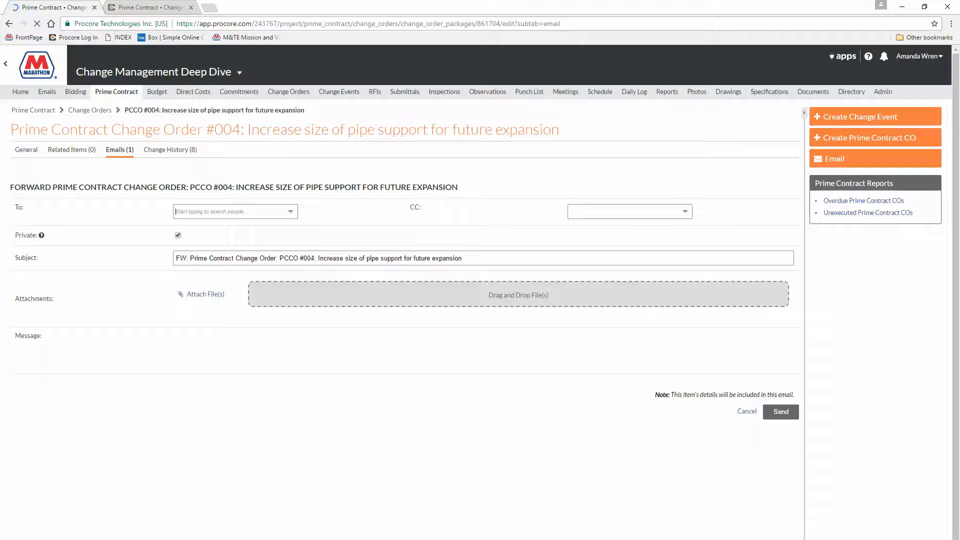
click(287, 213)
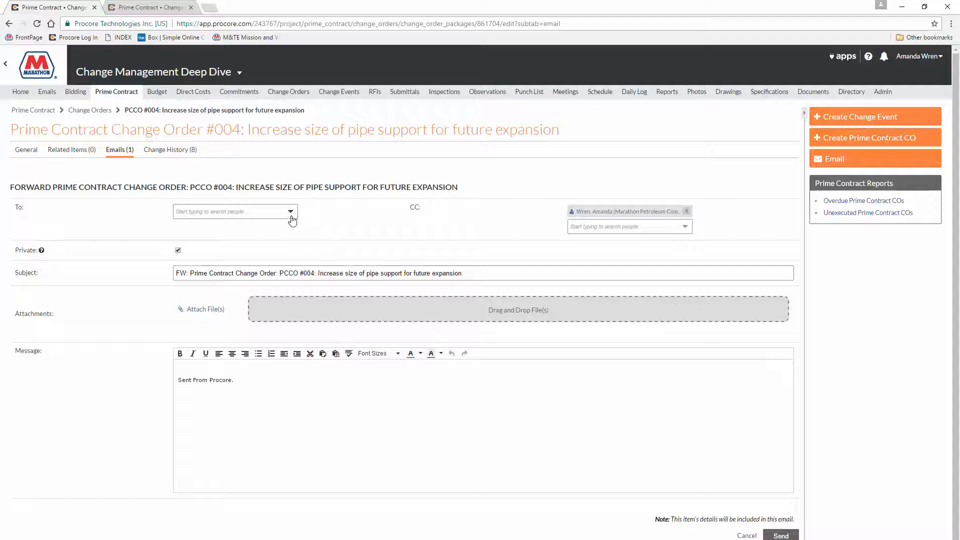
click(291, 215)
click(241, 296)
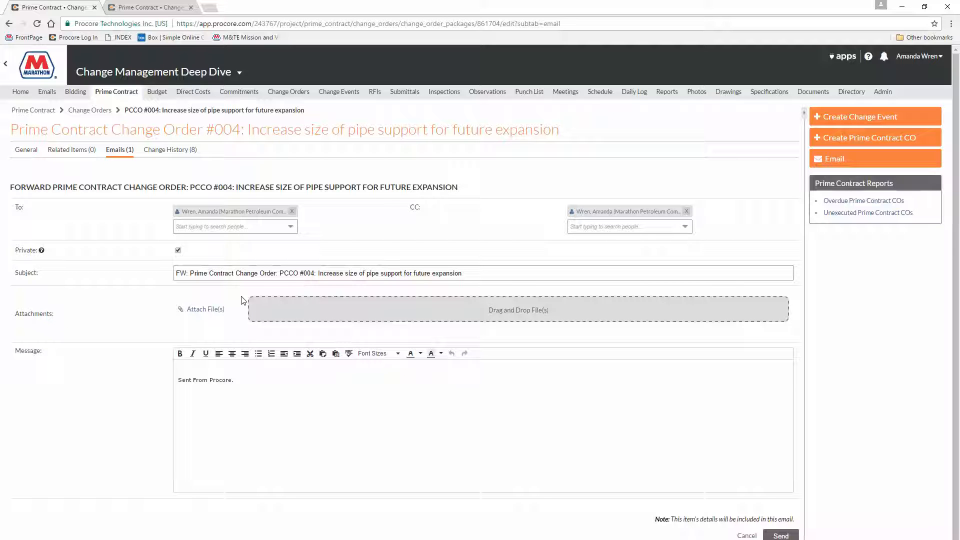
click(198, 370)
text(Please)
text(open this change order in Procore to review and approve.)
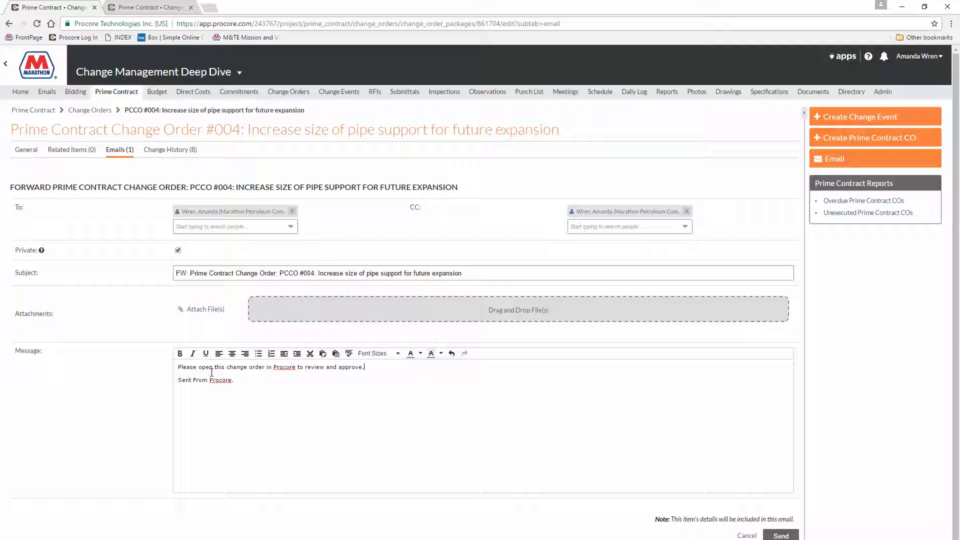
click(781, 536)
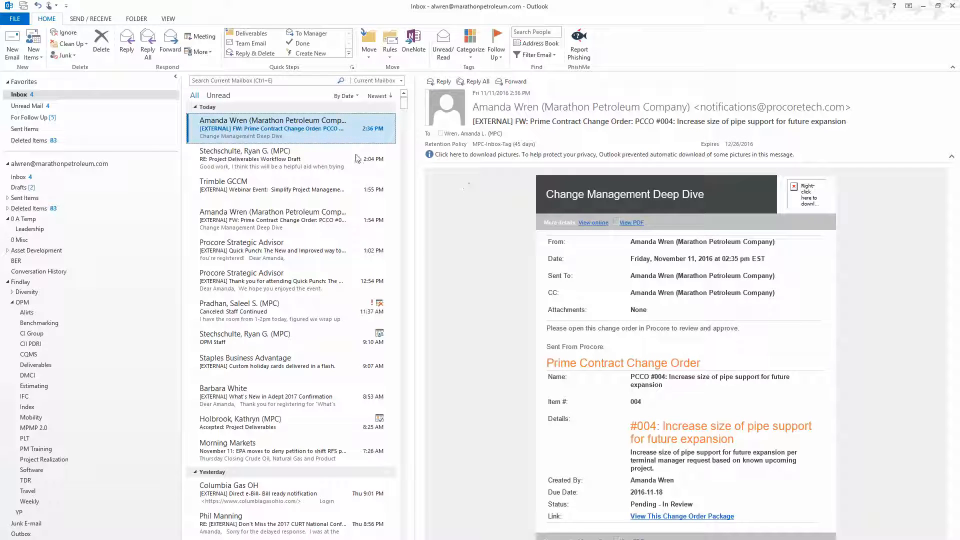
Step: Switch to Outlook, open the new change order notification email, and review its linked PDF before returning to the inbox
double_click(299, 125)
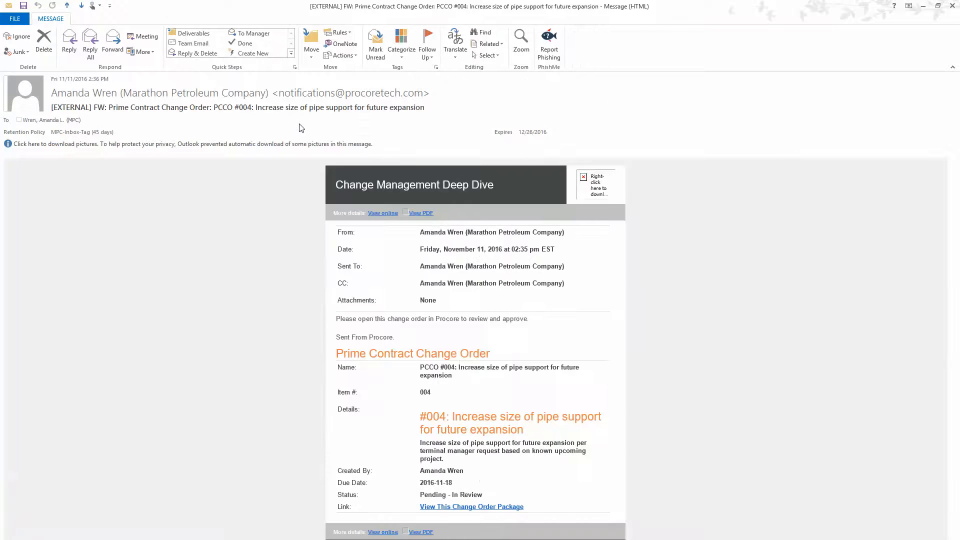
click(421, 533)
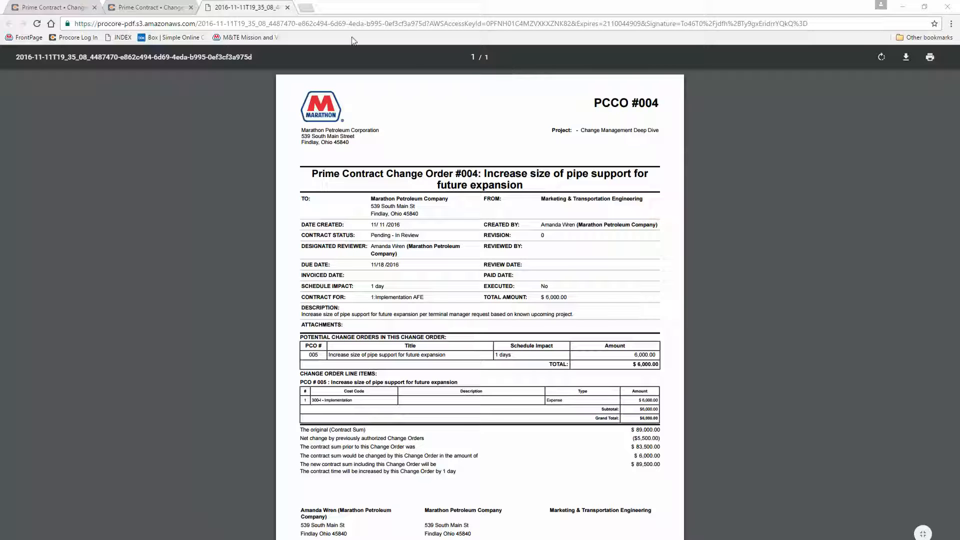
click(288, 8)
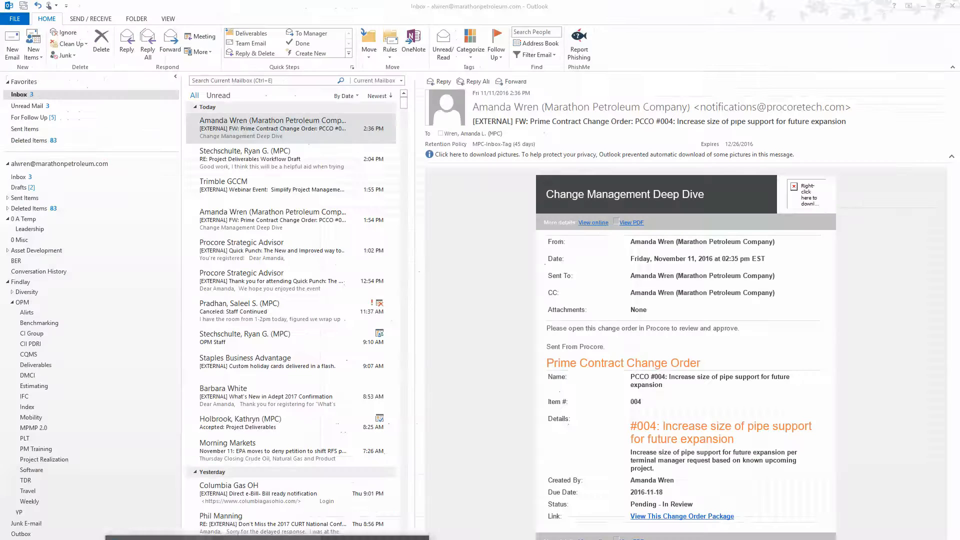
click(272, 539)
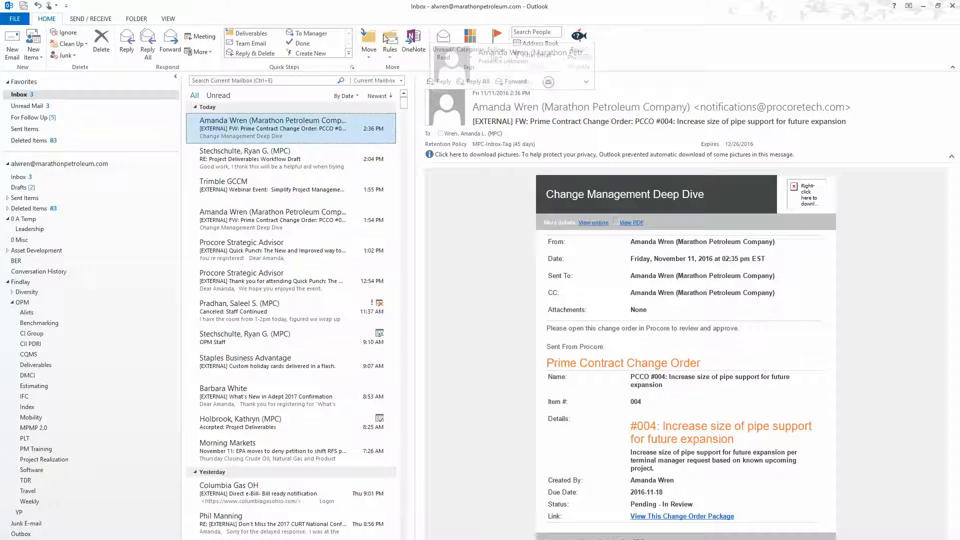
Step: Follow the email's change order package link to Procore and enter the reviewer's response "I approve this change order."
click(696, 517)
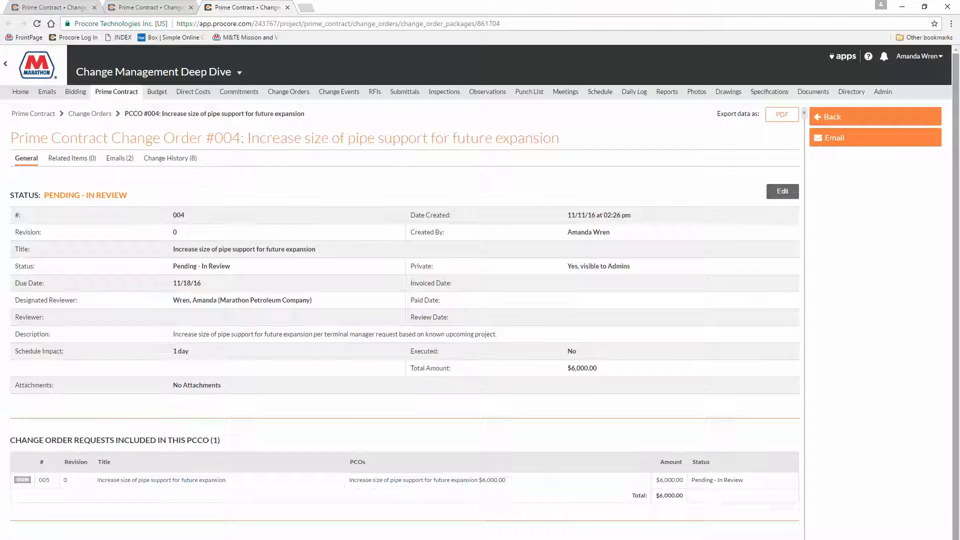
scroll(150, 450, down, 2)
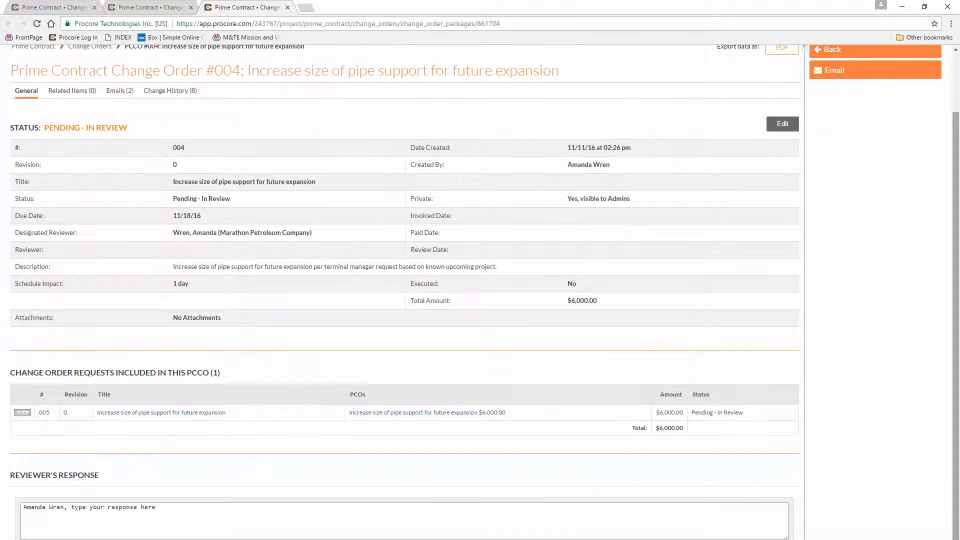
click(75, 519)
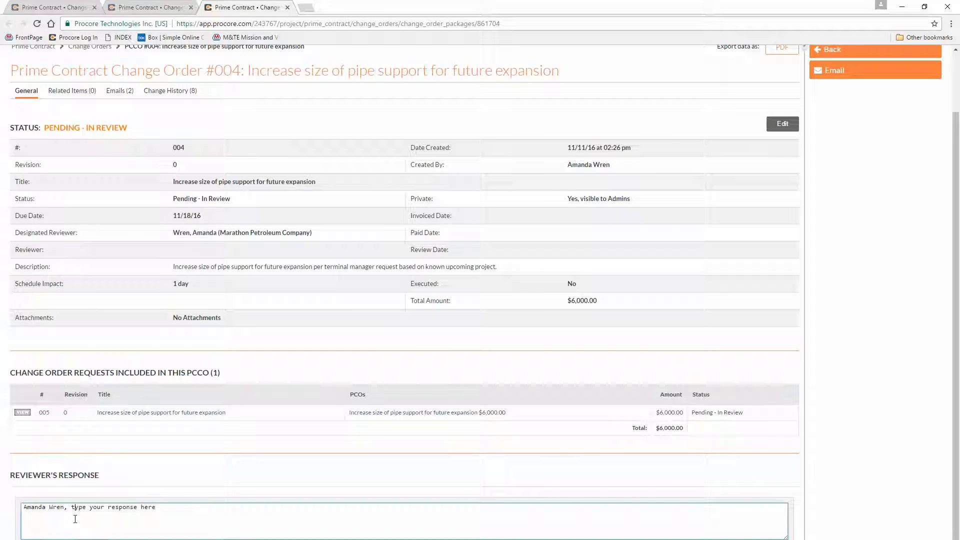
text(I )
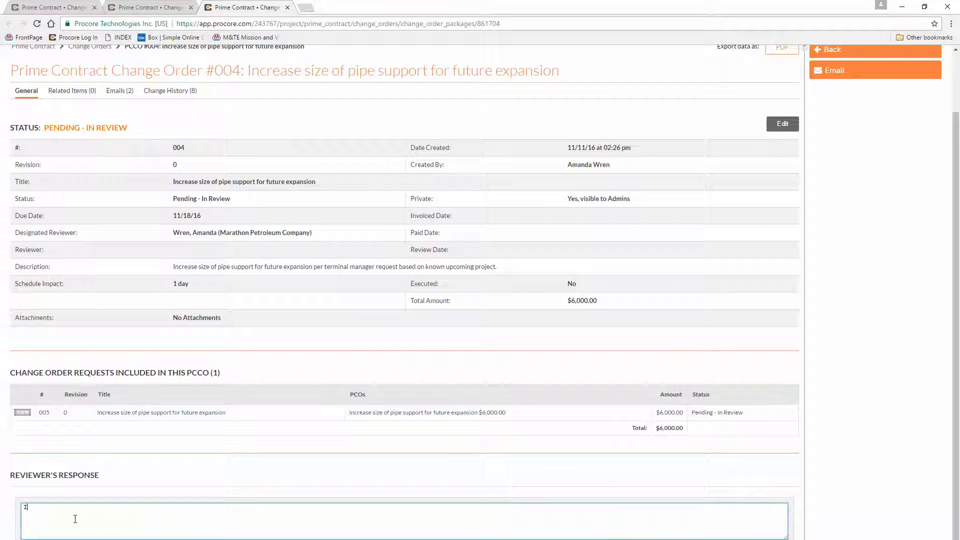
text(approve this change order.)
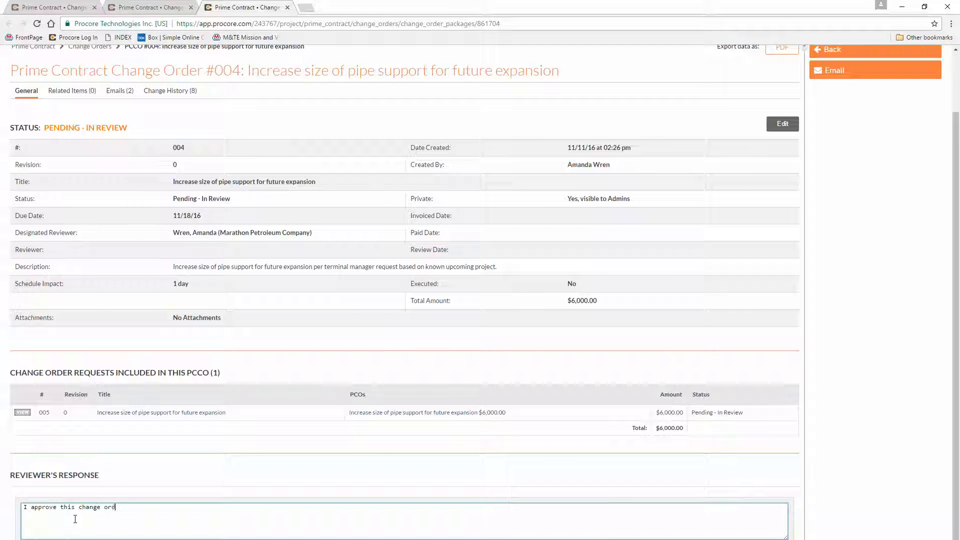